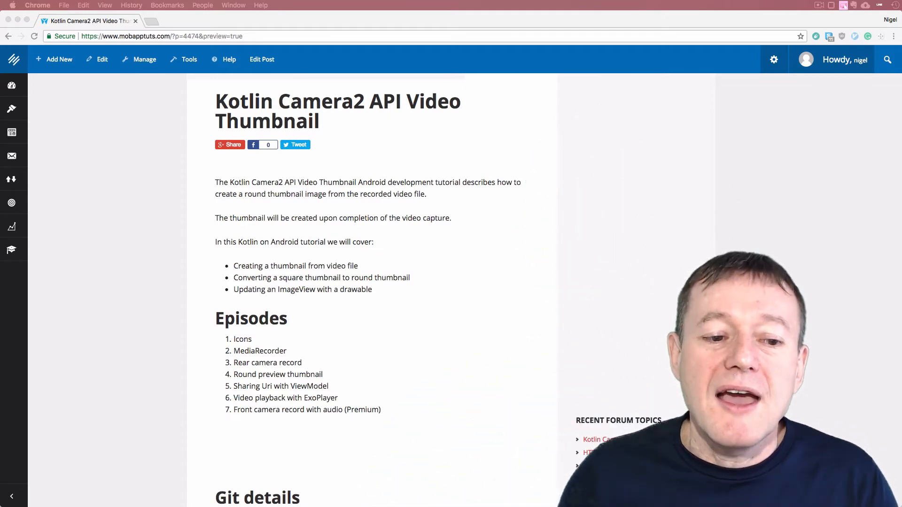
pyautogui.scroll(-2, 545, 377)
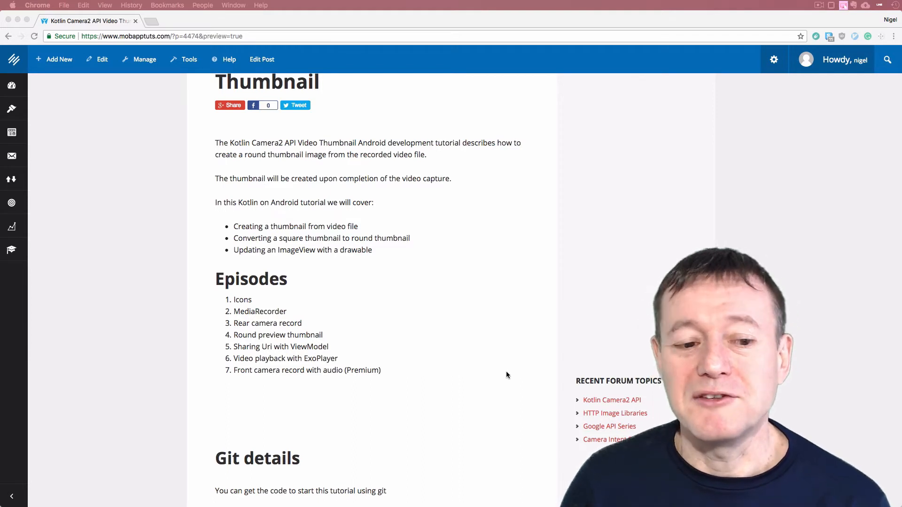
pyautogui.scroll(-1, 506, 372)
pyautogui.scroll(-1, 506, 371)
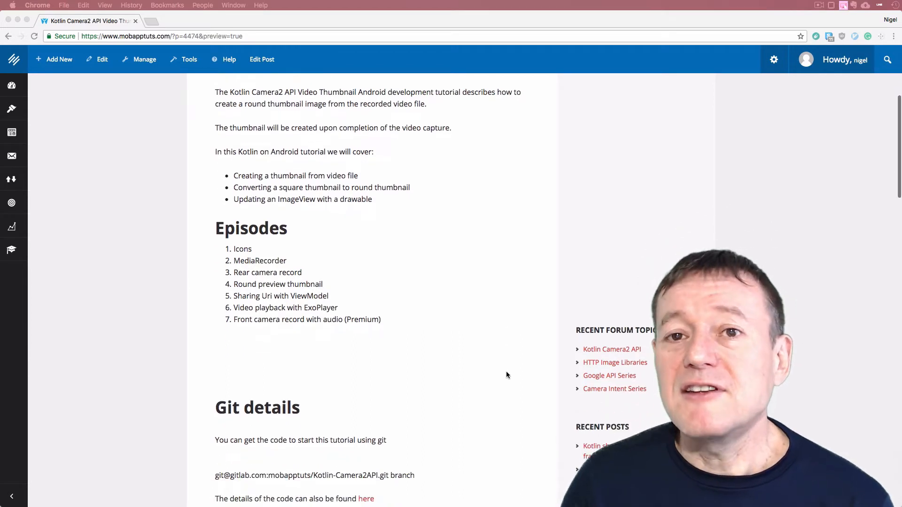
pyautogui.scroll(-1, 507, 375)
pyautogui.scroll(-1, 506, 375)
pyautogui.scroll(-1, 506, 375)
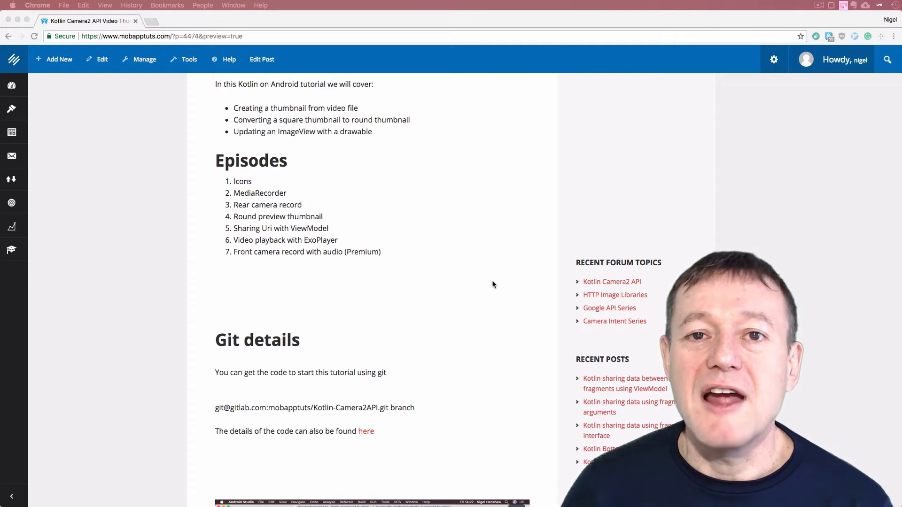
pyautogui.scroll(-3, 497, 329)
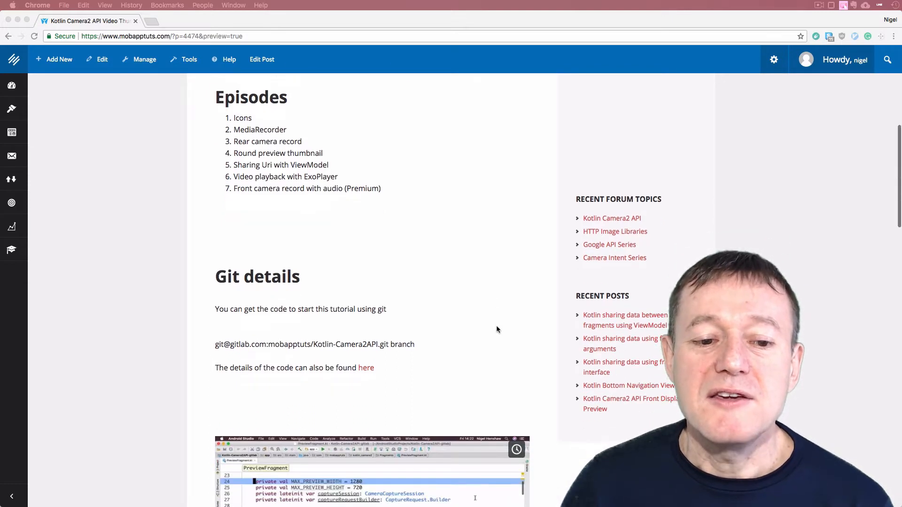
pyautogui.scroll(-2, 497, 328)
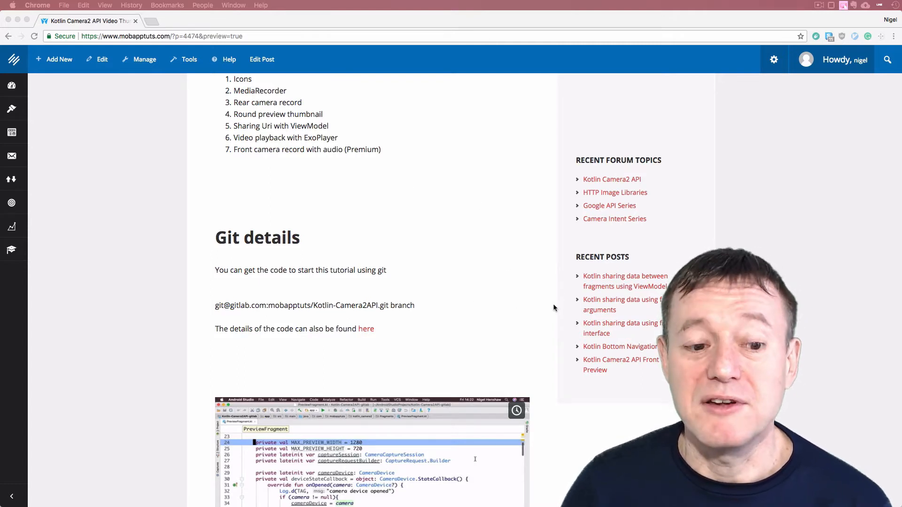
pyautogui.scroll(-2, 555, 376)
pyautogui.scroll(-2, 555, 375)
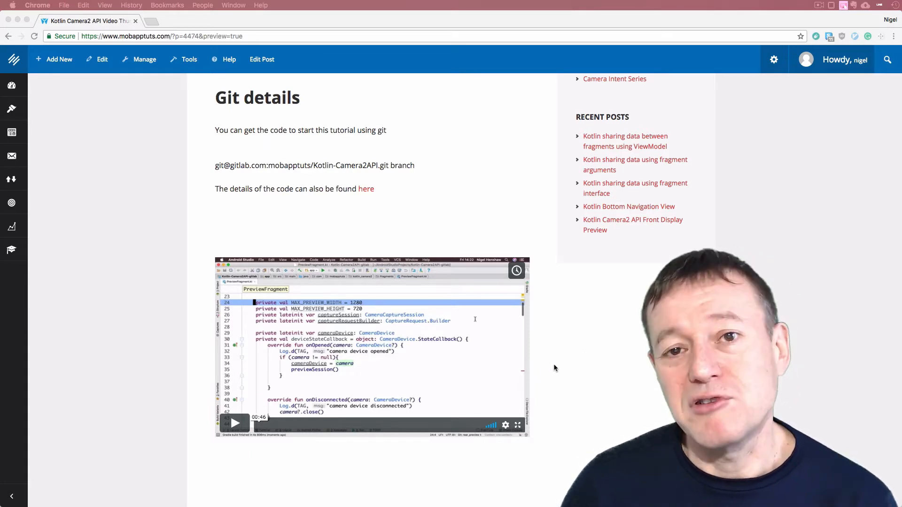
pyautogui.scroll(-2, 553, 367)
pyautogui.scroll(1, 554, 366)
pyautogui.scroll(1, 554, 368)
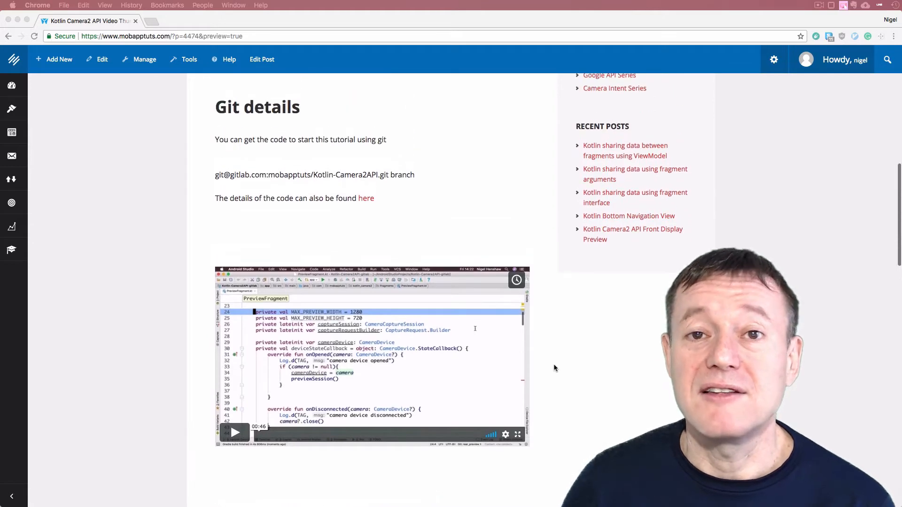
pyautogui.scroll(1, 554, 367)
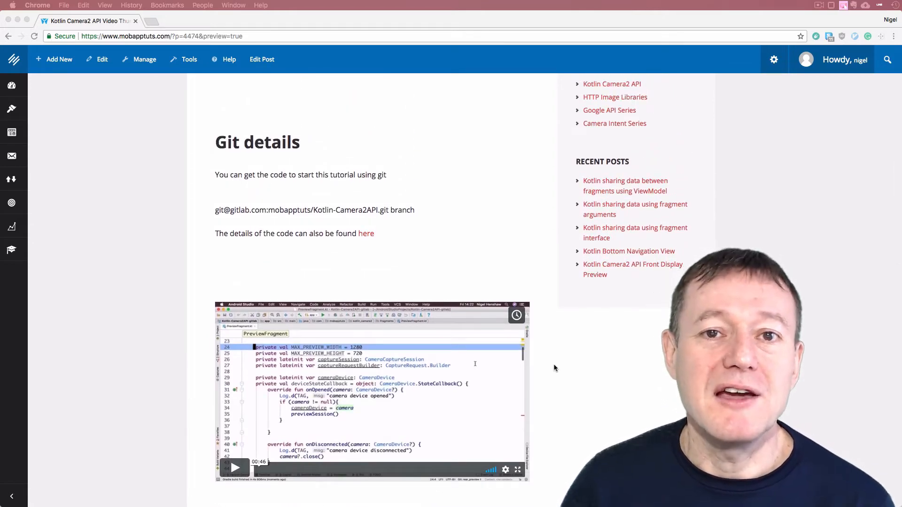
pyautogui.scroll(3, 553, 367)
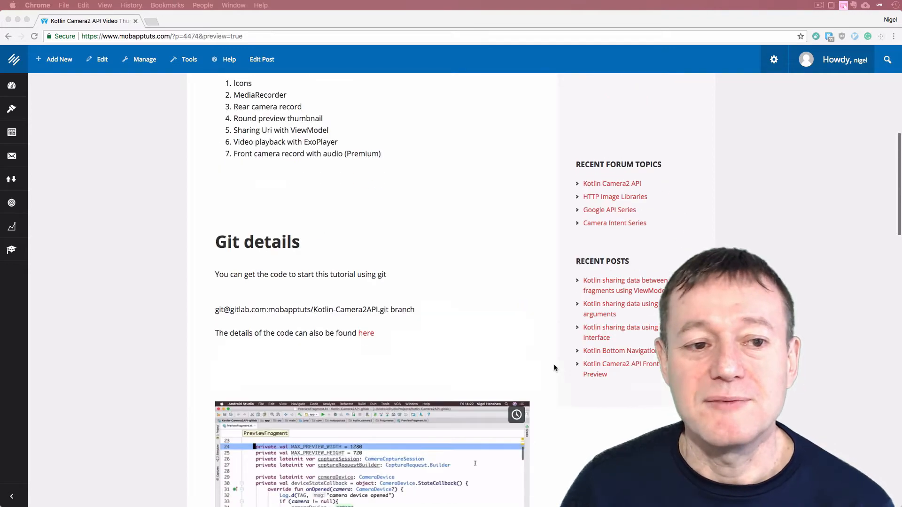
pyautogui.scroll(4, 554, 368)
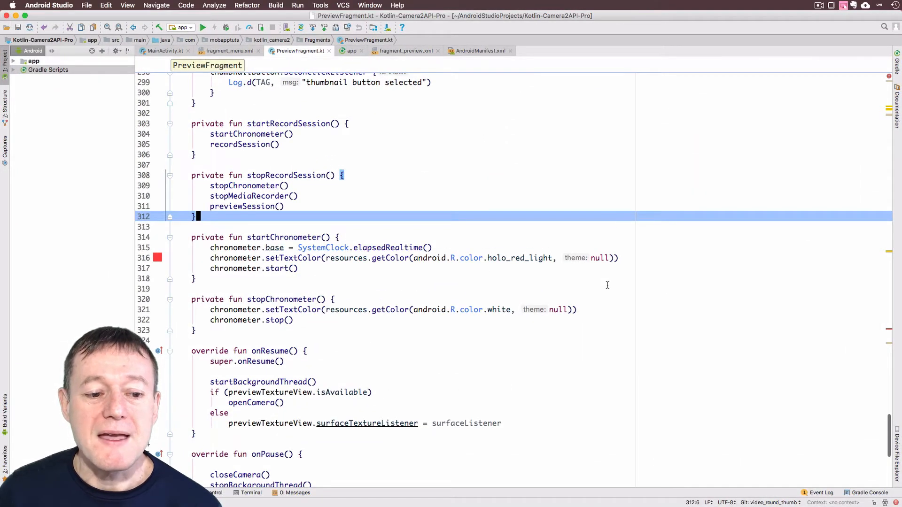
pyautogui.scroll(-5, 607, 286)
pyautogui.scroll(-3, 607, 285)
pyautogui.scroll(1, 607, 285)
pyautogui.scroll(1, 607, 285)
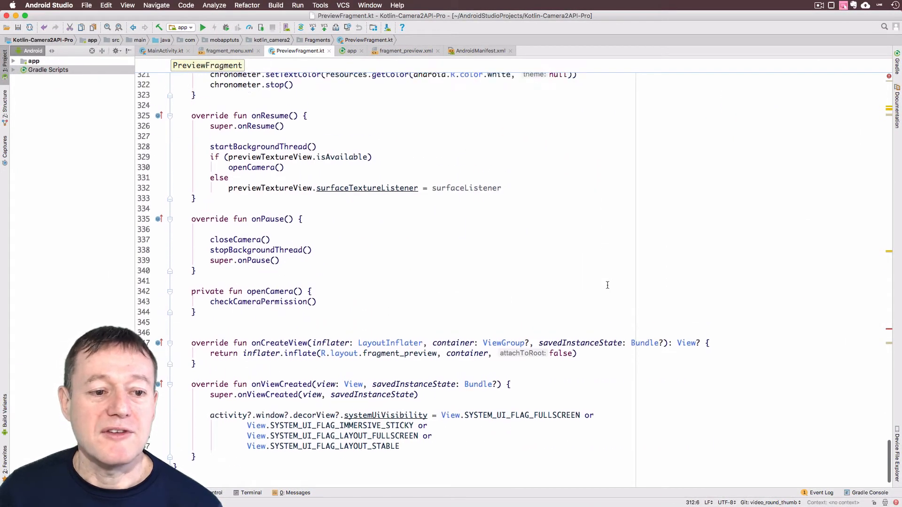
pyautogui.scroll(2, 607, 285)
pyautogui.scroll(1, 606, 285)
pyautogui.scroll(1, 606, 285)
pyautogui.scroll(1, 607, 285)
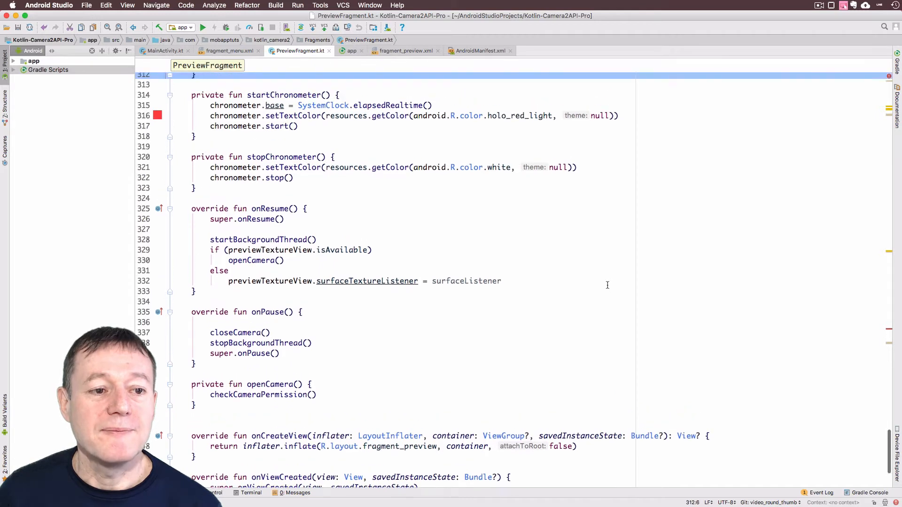
pyautogui.scroll(1, 607, 285)
# Start a blank line below stopChronometer() for the new private createVideoThumb() function
pyautogui.click(212, 212)
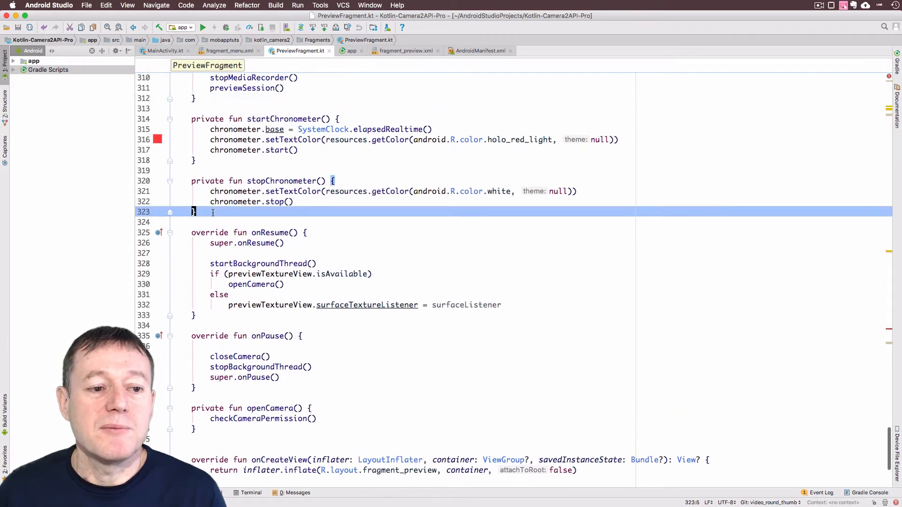
pyautogui.press('Return')
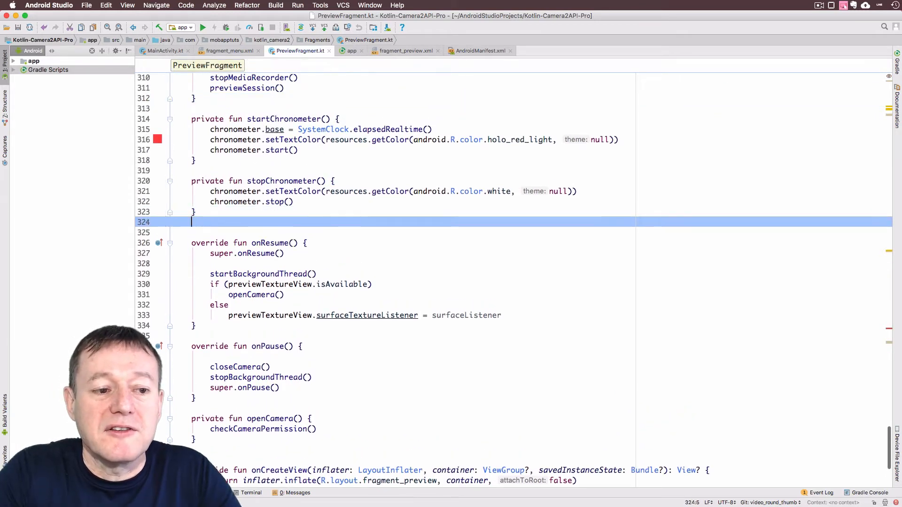
pyautogui.press('Return')
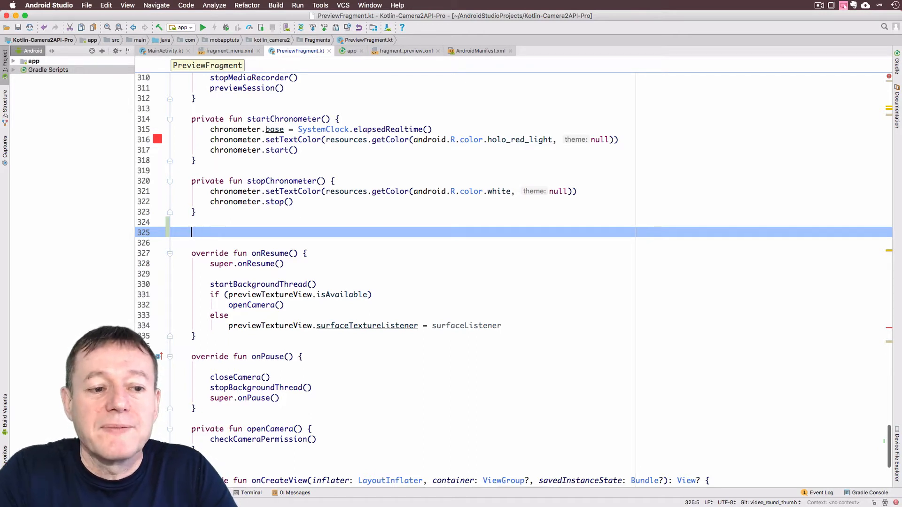
pyautogui.write('private ')
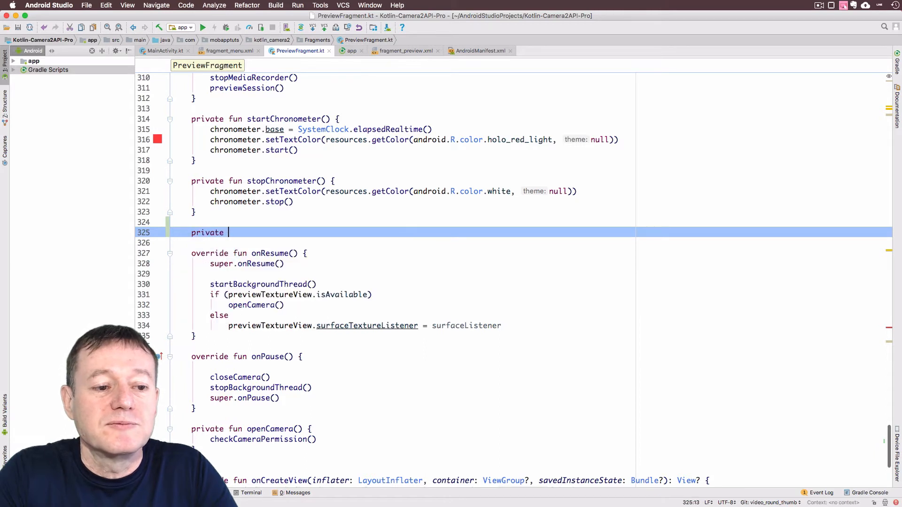
pyautogui.write('fun ')
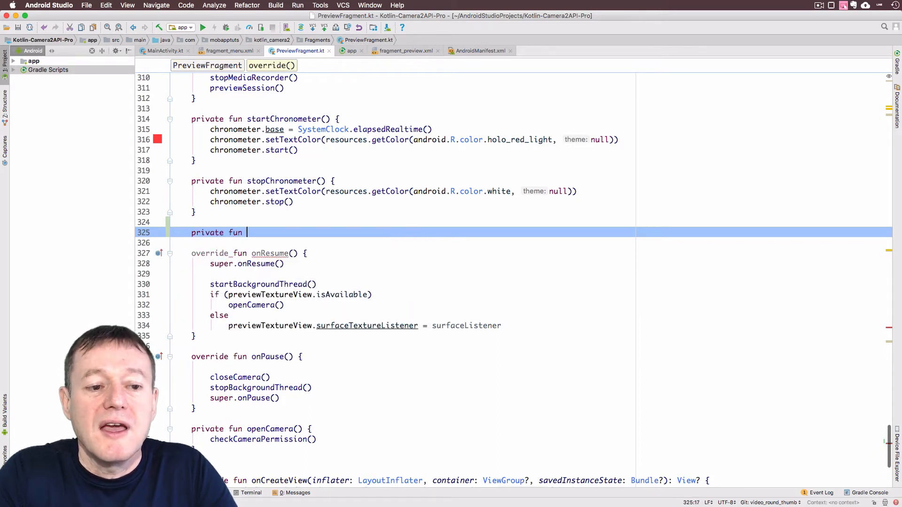
pyautogui.write('createVideoThumb(')
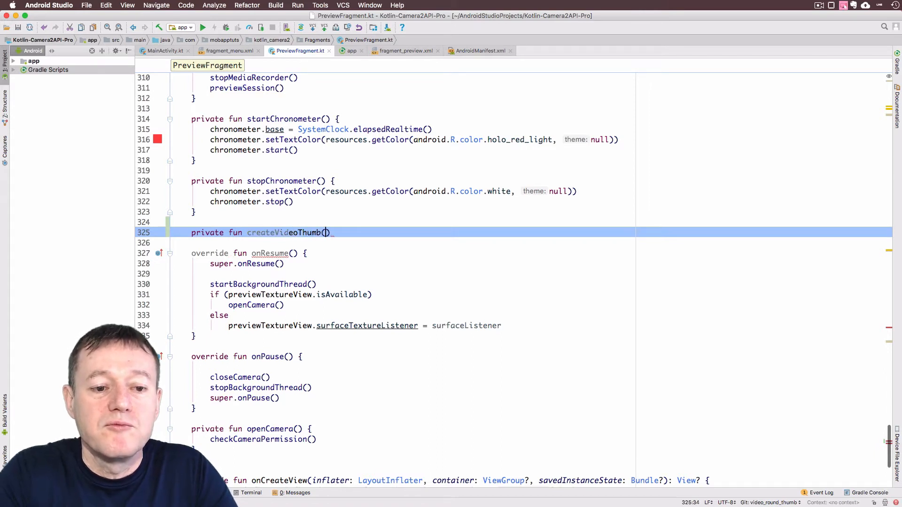
# Make createVideoThumb() return ThumbnailUtils.createVideoThumbnail with currentVideoFilePath as the file argument
pyautogui.press('Left')
pyautogui.press('End')
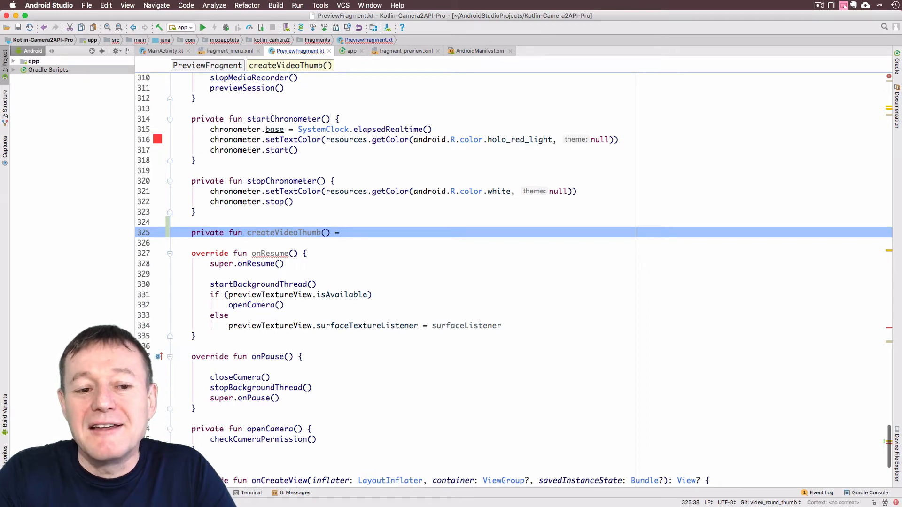
pyautogui.write('hum')
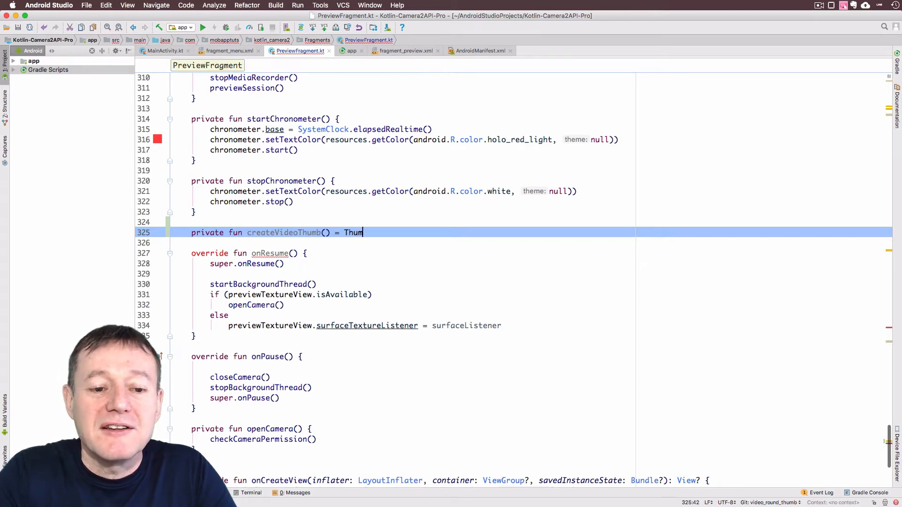
pyautogui.press('Return')
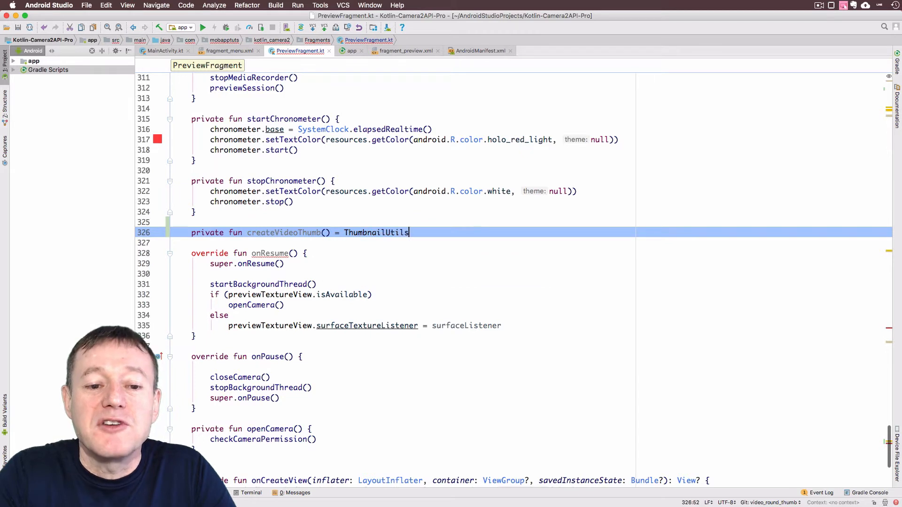
pyautogui.write('.')
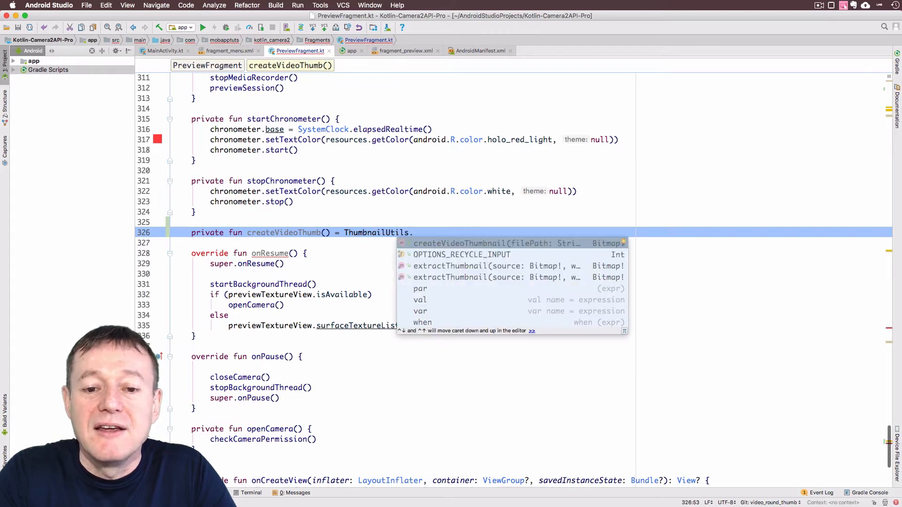
pyautogui.press('Return')
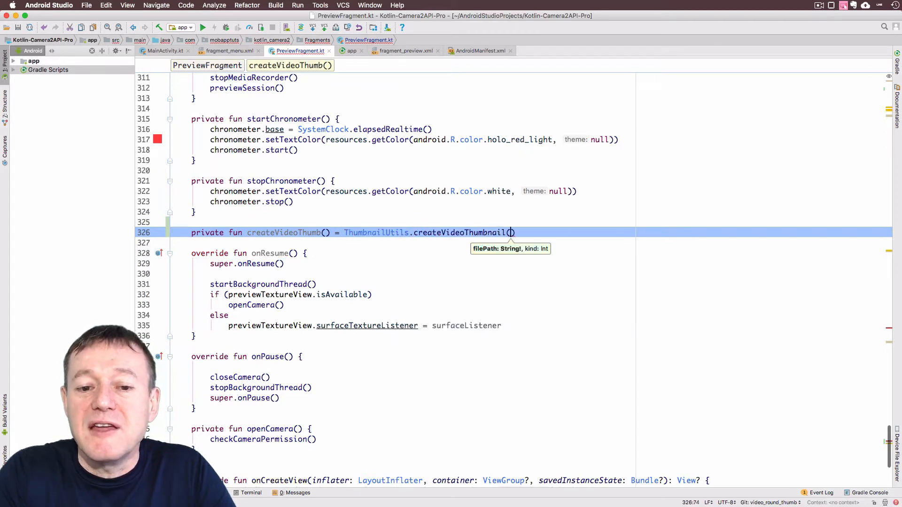
pyautogui.write('cu')
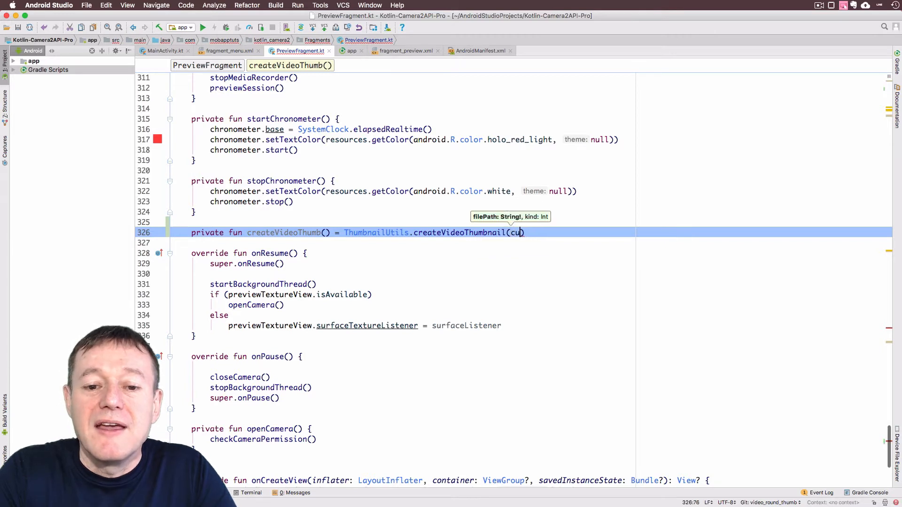
pyautogui.write('r')
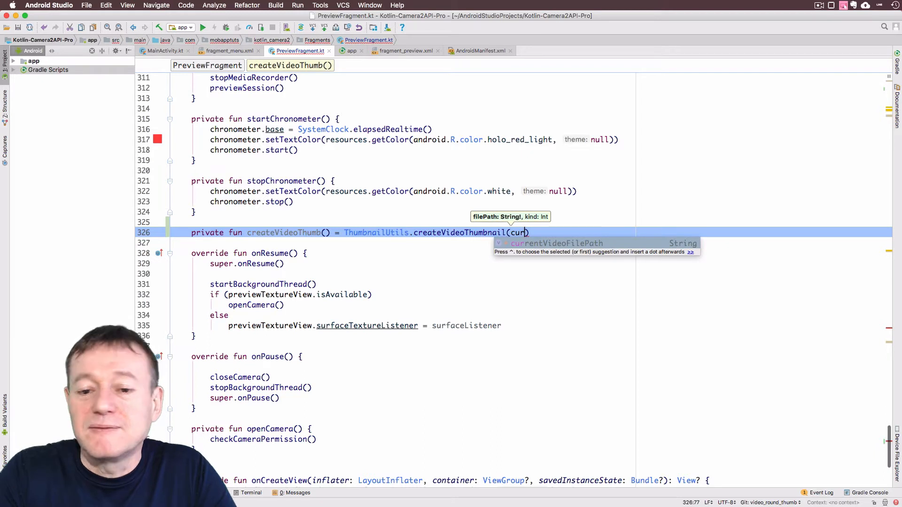
pyautogui.press('Return')
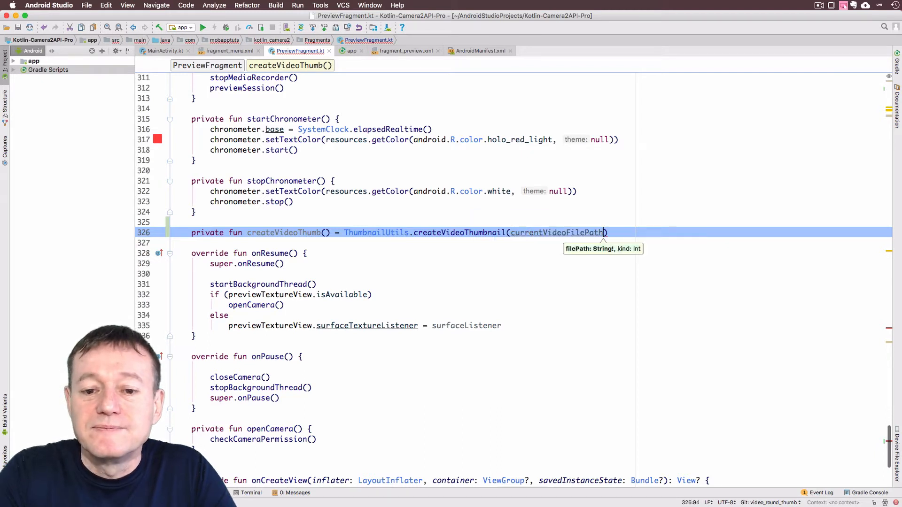
pyautogui.write(',')
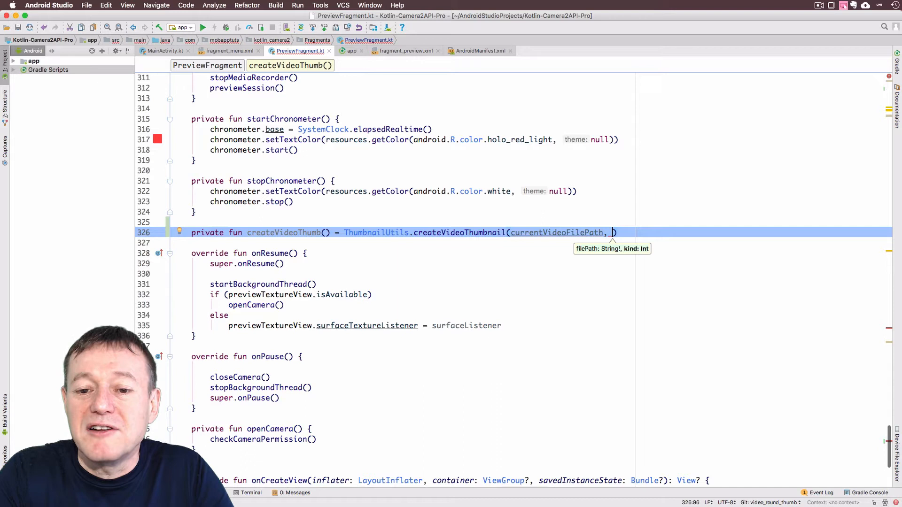
pyautogui.write('Me')
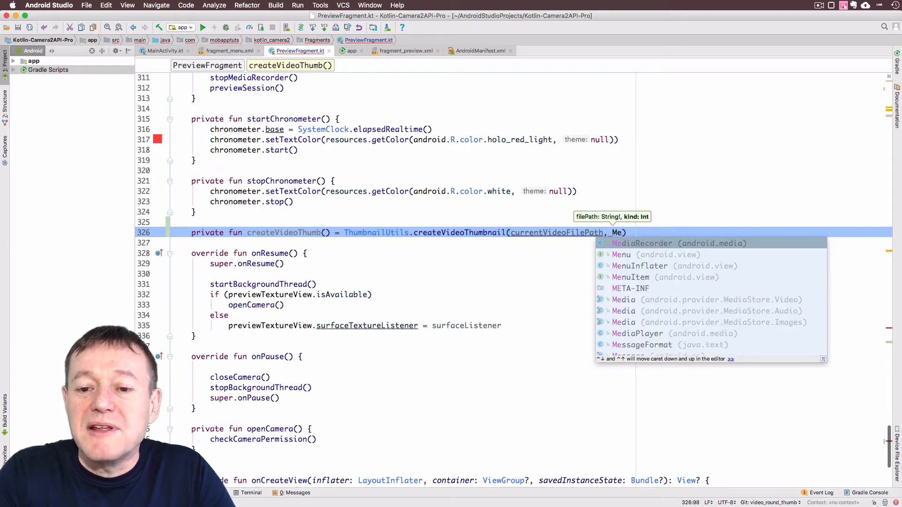
pyautogui.write('diaSt')
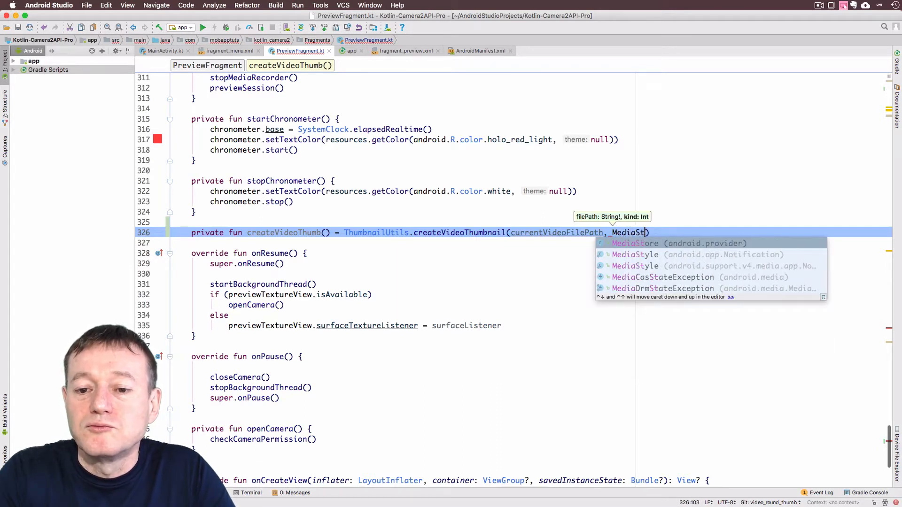
# Pass MediaStore.Video.Thumbnails.MICRO_KIND as the thumbnail size, importing MediaStore
pyautogui.press('Return')
pyautogui.write('.')
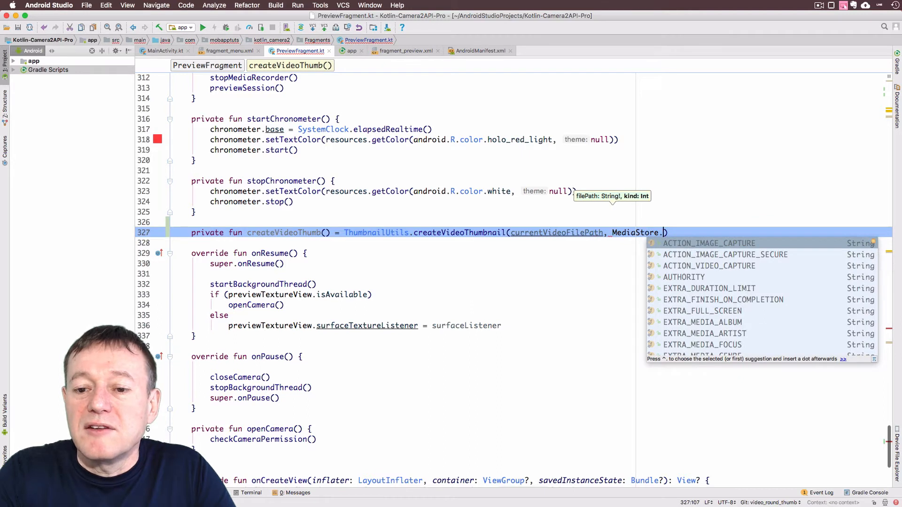
pyautogui.write('V')
pyautogui.press('Return')
pyautogui.write('.T')
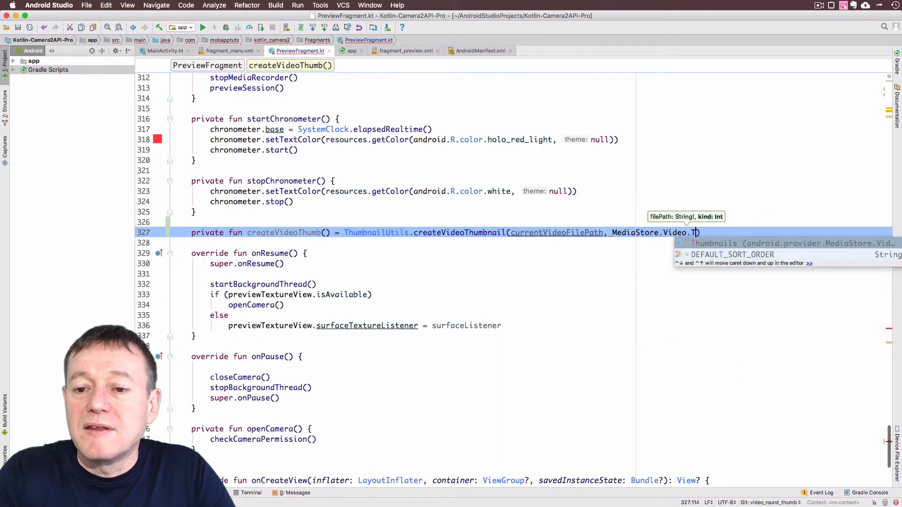
pyautogui.press('Return')
pyautogui.write('.')
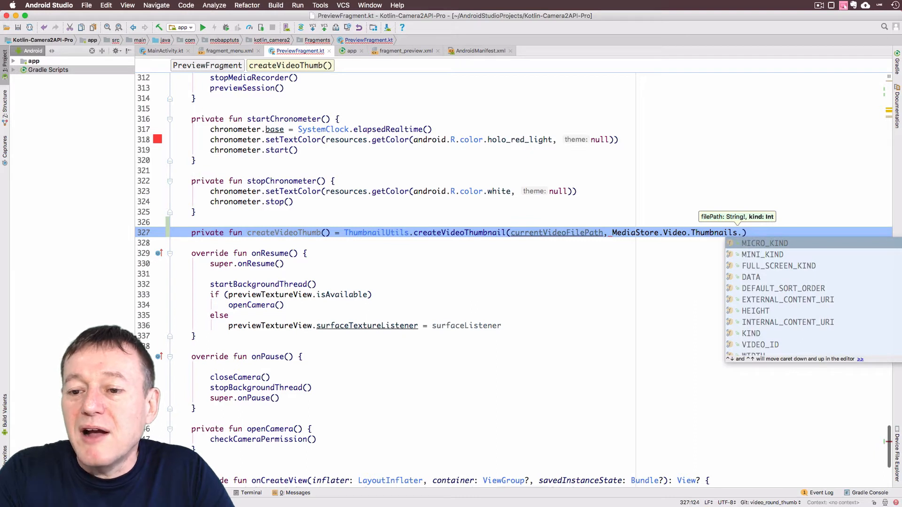
pyautogui.press('Return')
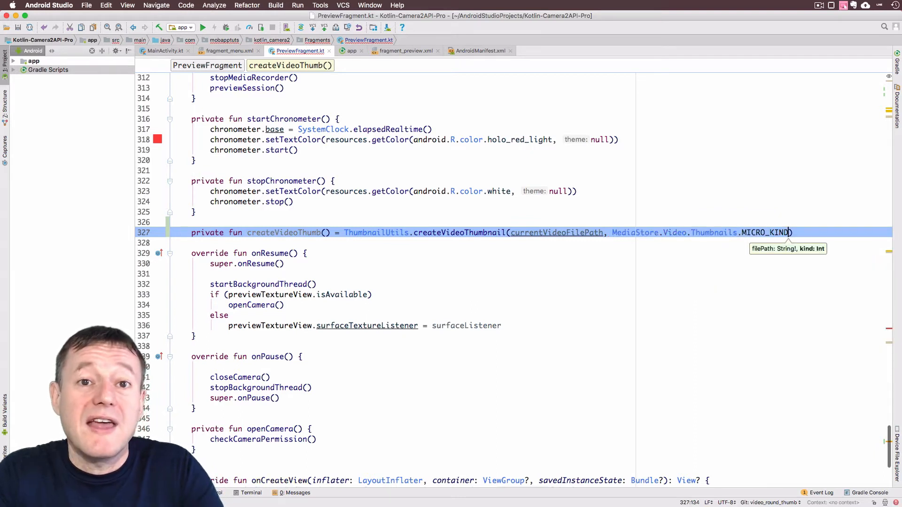
pyautogui.doubleClick(785, 232)
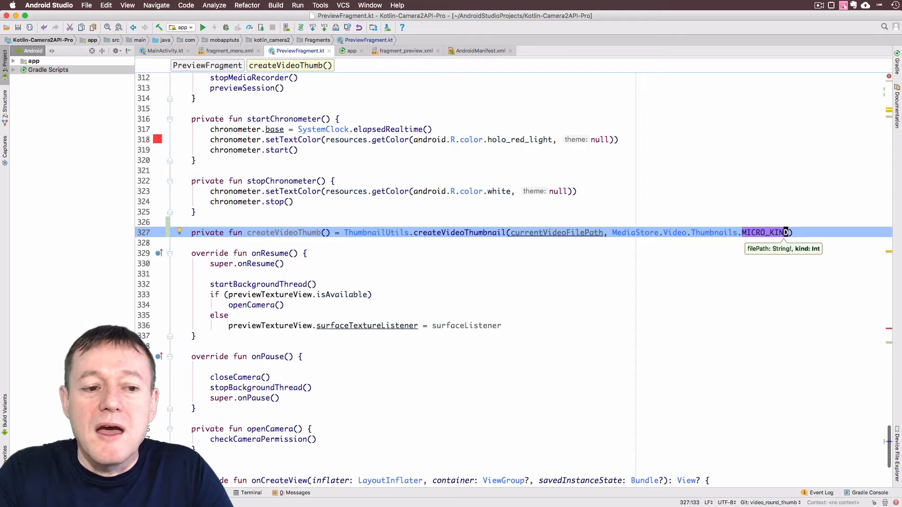
pyautogui.press('End')
# Declare private fun createRoundThumb() : RoundedBitmapDrawable with an empty body below createVideoThumb()
pyautogui.press('Return')
pyautogui.press('Return')
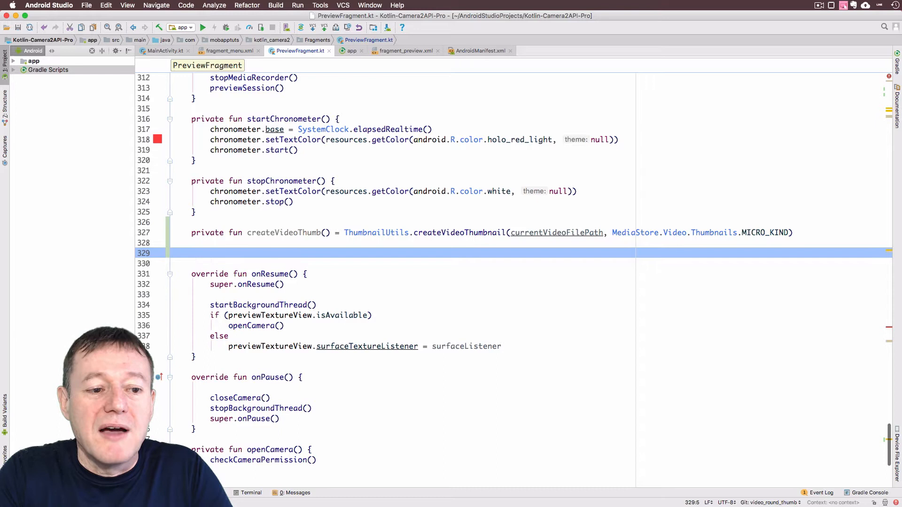
pyautogui.write('private ')
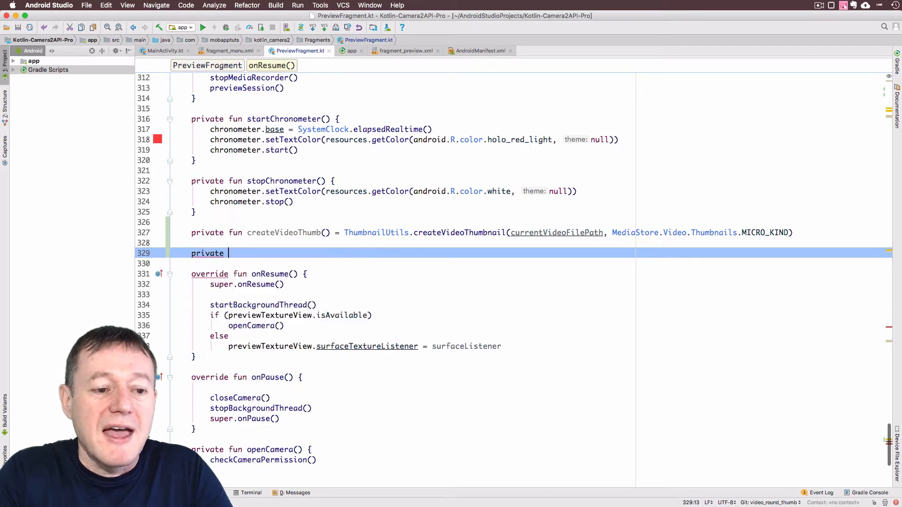
pyautogui.write('fun c')
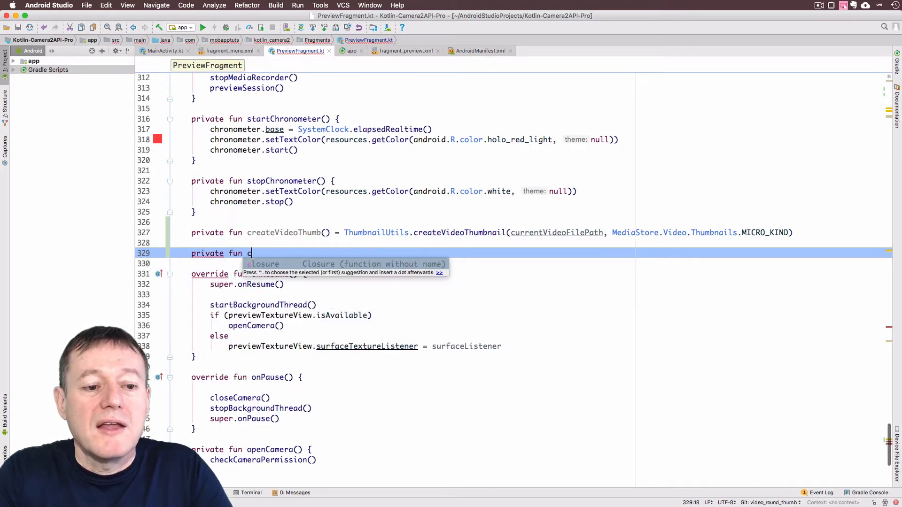
pyautogui.write('reateRo')
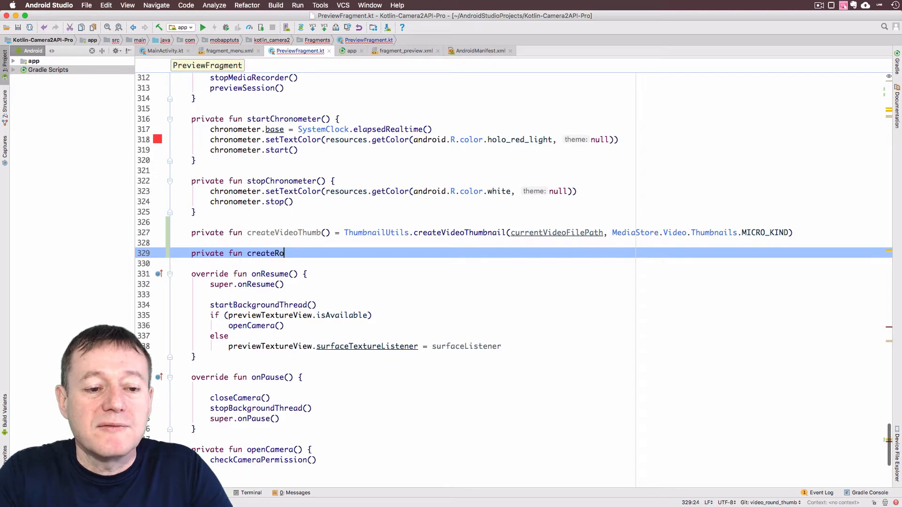
pyautogui.write('undThumb')
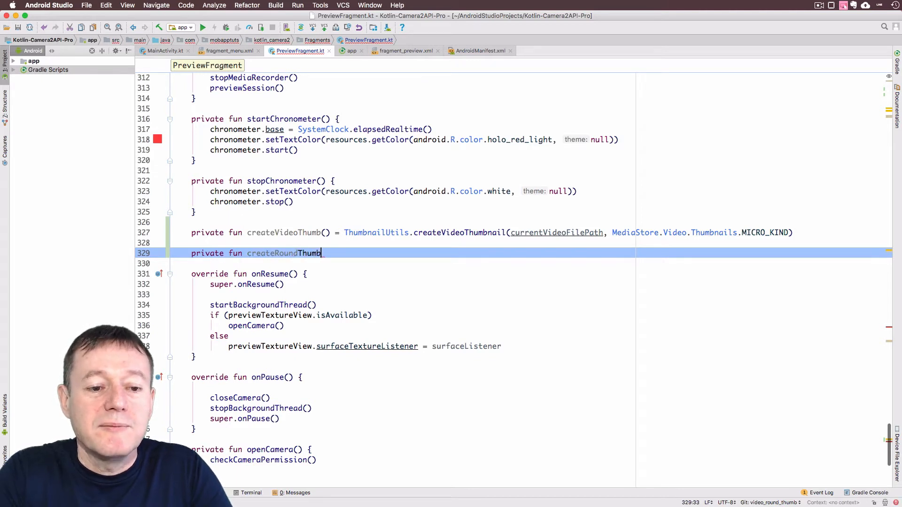
pyautogui.write('() ')
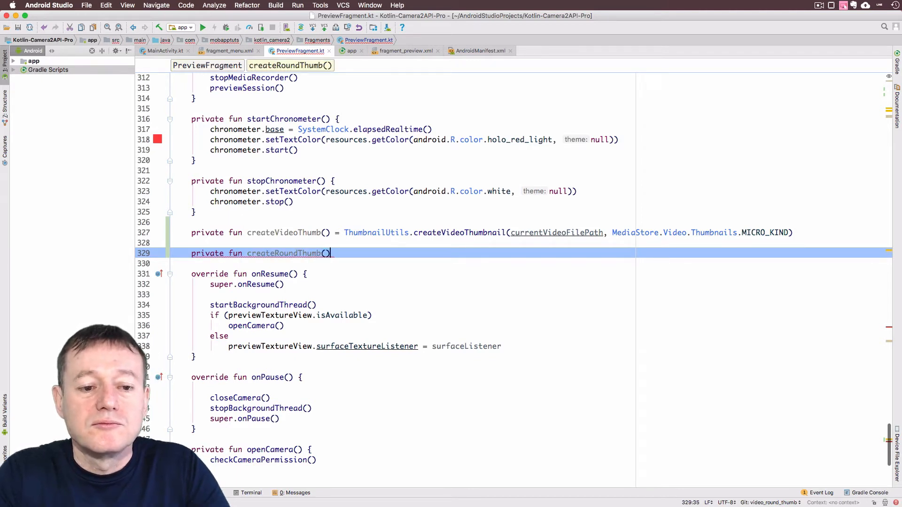
pyautogui.write(':')
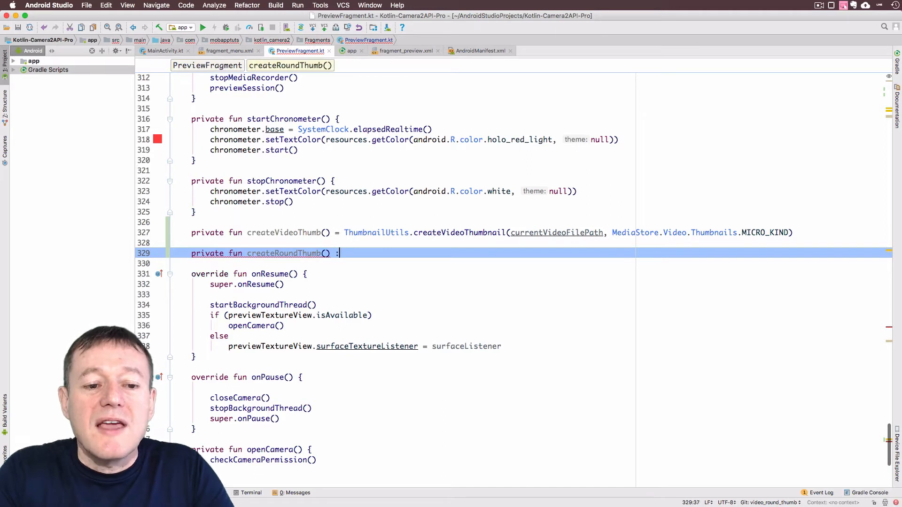
pyautogui.write(' Ro')
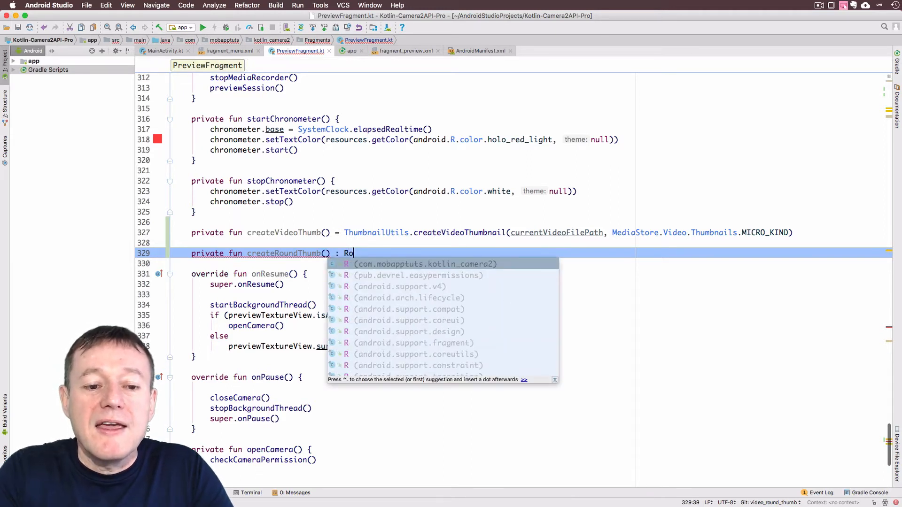
pyautogui.write('un')
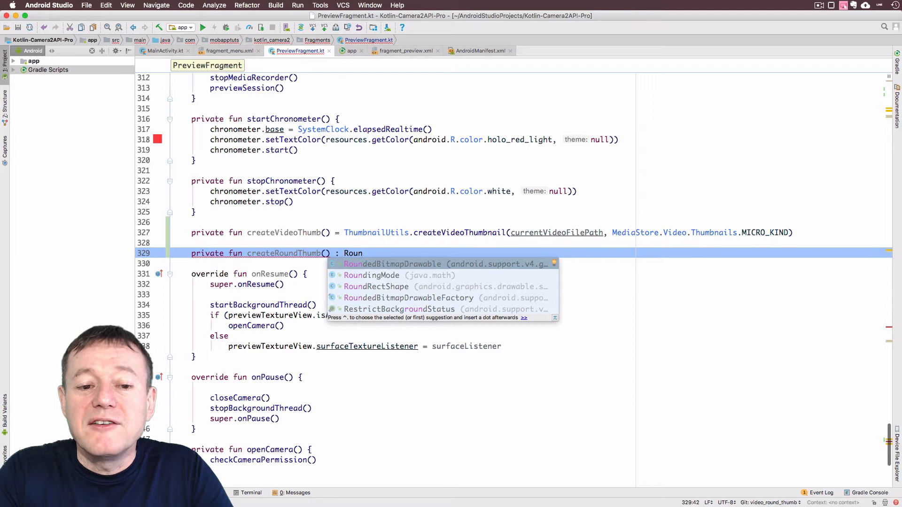
pyautogui.press('Return')
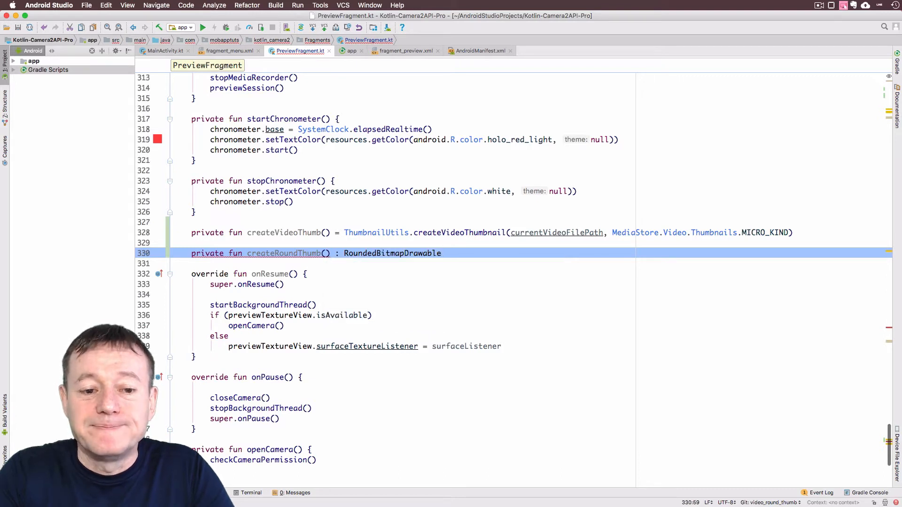
pyautogui.write('{')
pyautogui.press('Return')
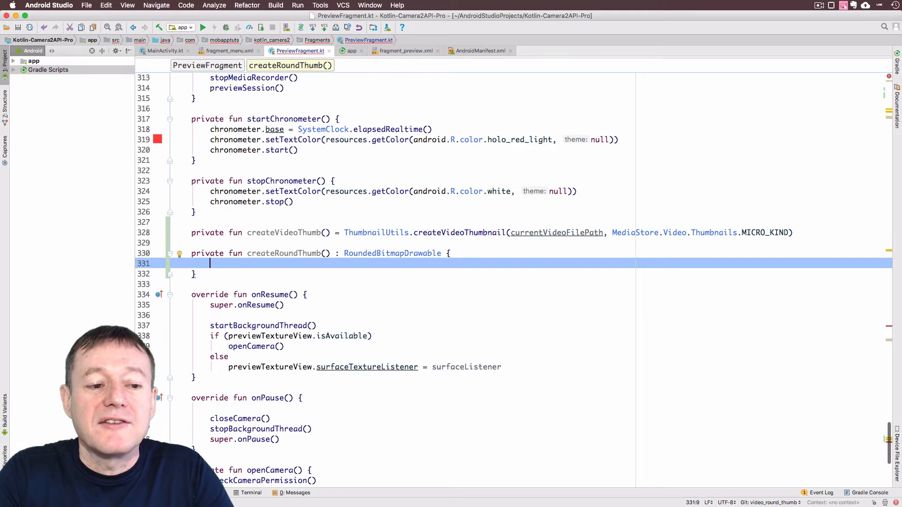
pyautogui.write('val dra')
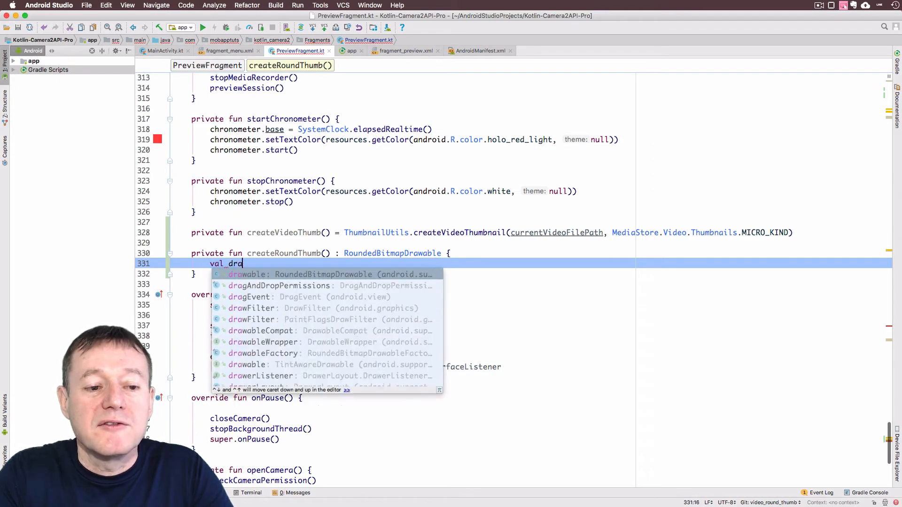
pyautogui.write('wa')
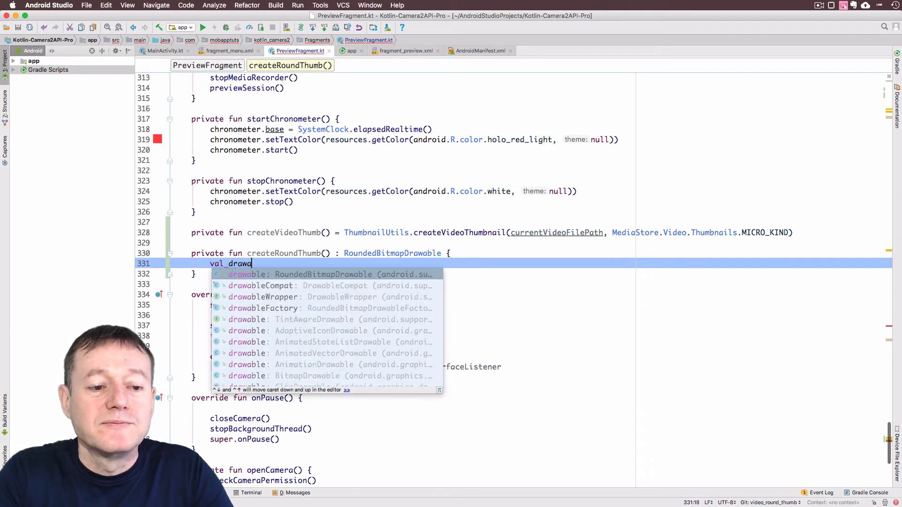
pyautogui.write('ble = ')
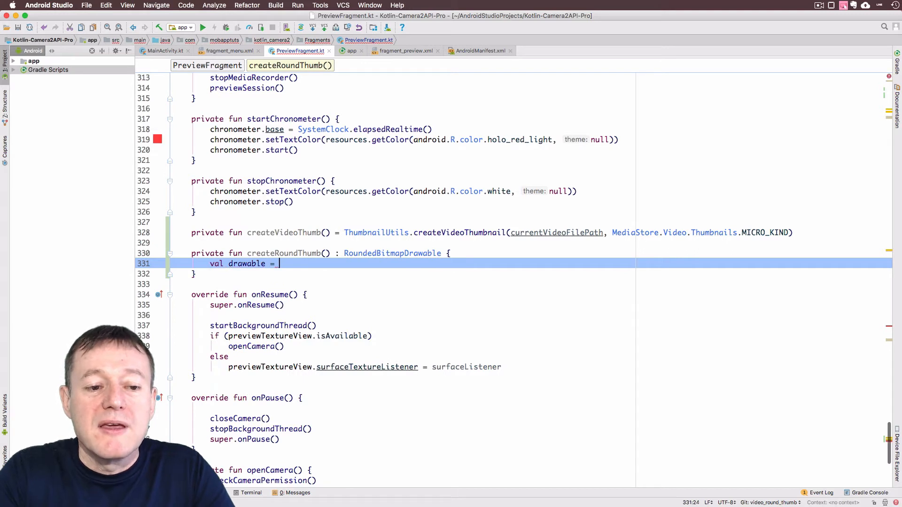
pyautogui.write('Roun')
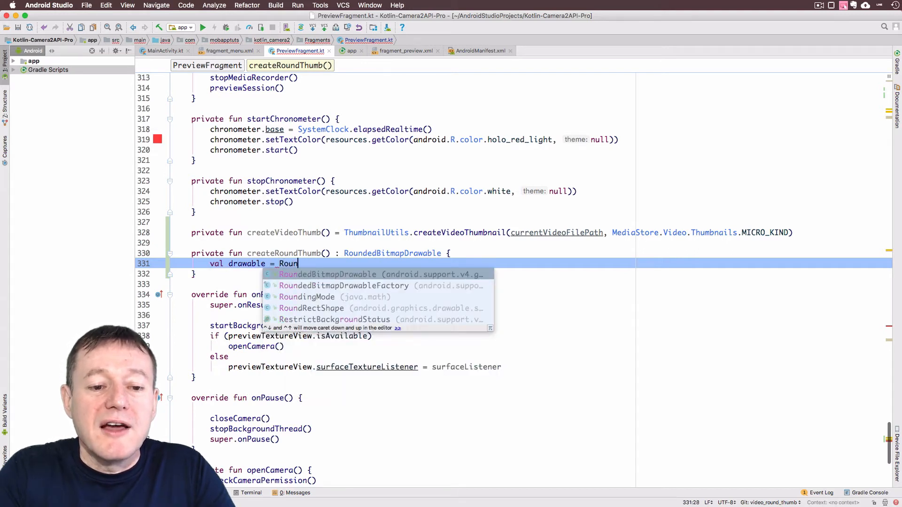
# Build the drawable with RoundedBitmapDrawableFactory.create(resources, createVideoThumb()) inside createRoundThumb()
pyautogui.press('Down')
pyautogui.press('Return')
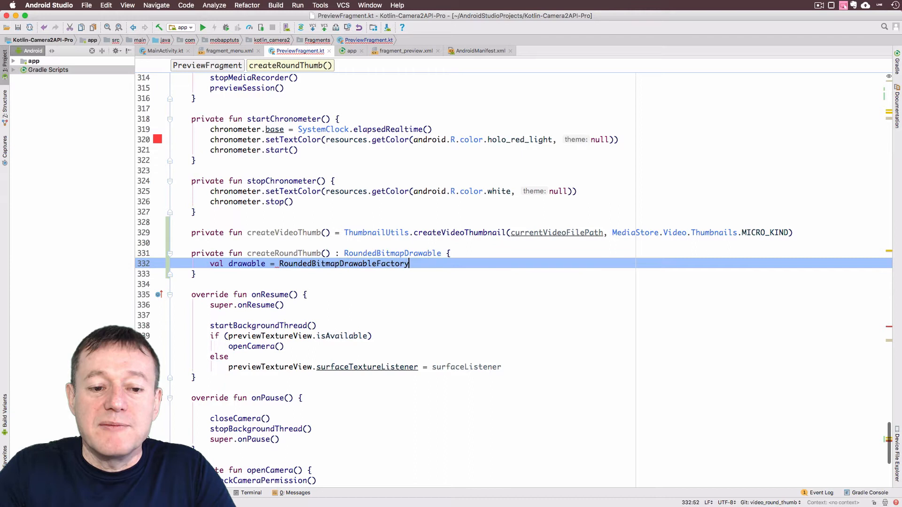
pyautogui.write('.c')
pyautogui.press('Return')
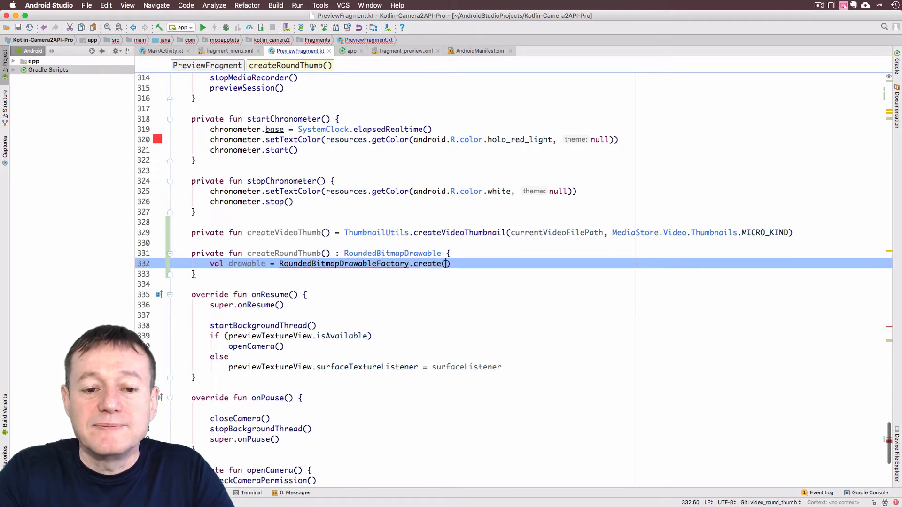
pyautogui.write('res')
pyautogui.press('Escape')
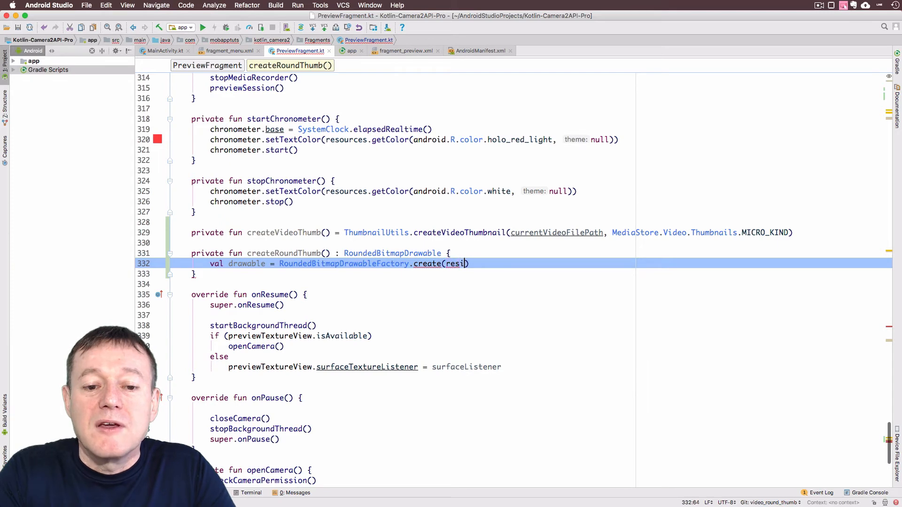
pyautogui.write('o')
pyautogui.press('Return')
pyautogui.write(',')
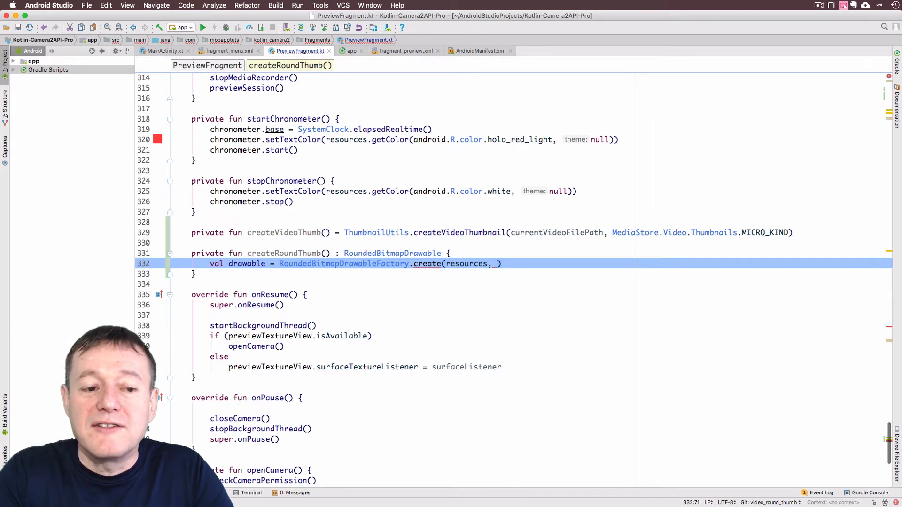
pyautogui.write('cre')
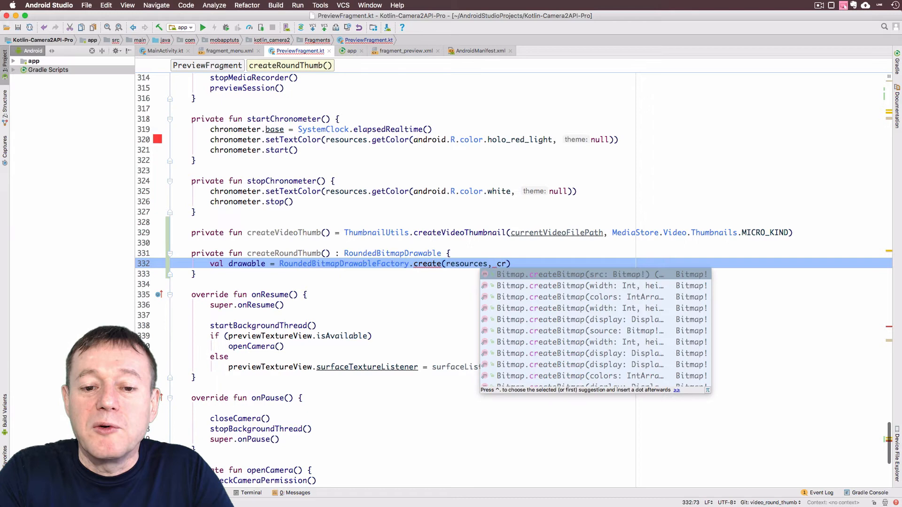
pyautogui.write('ate')
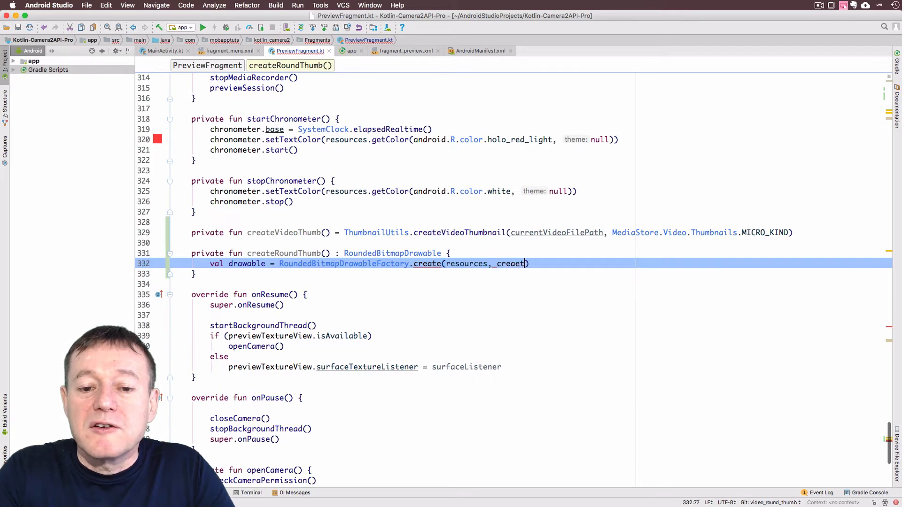
pyautogui.press('BackSpace')
pyautogui.press('BackSpace')
pyautogui.press('BackSpace')
pyautogui.write('ate')
pyautogui.press('Return')
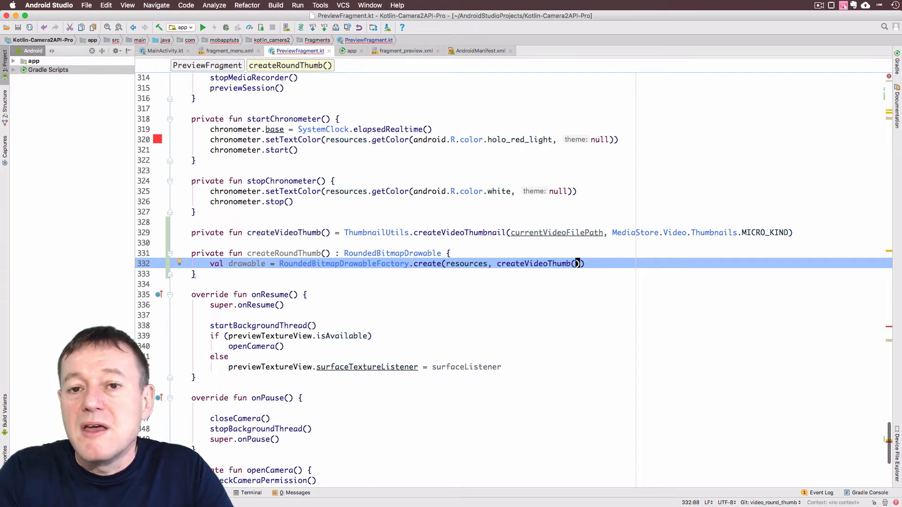
pyautogui.hotkey('shift', 'Return')
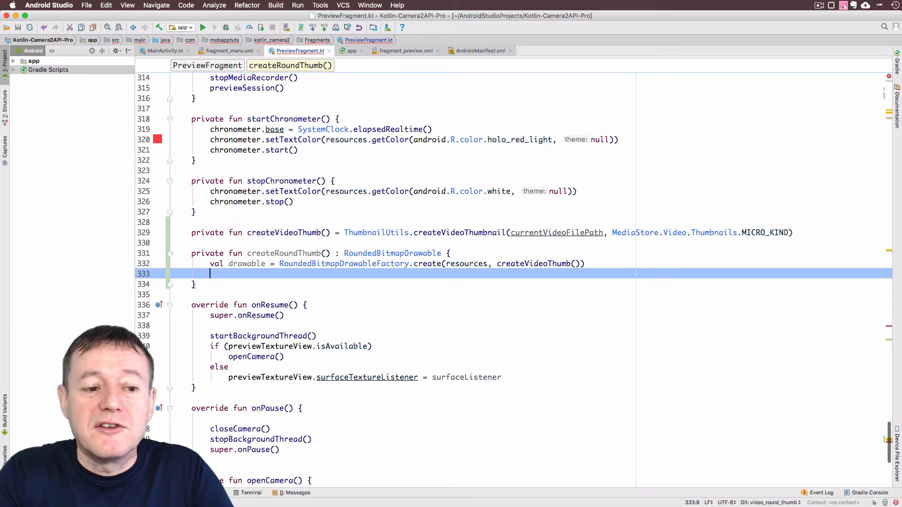
pyautogui.write('dr')
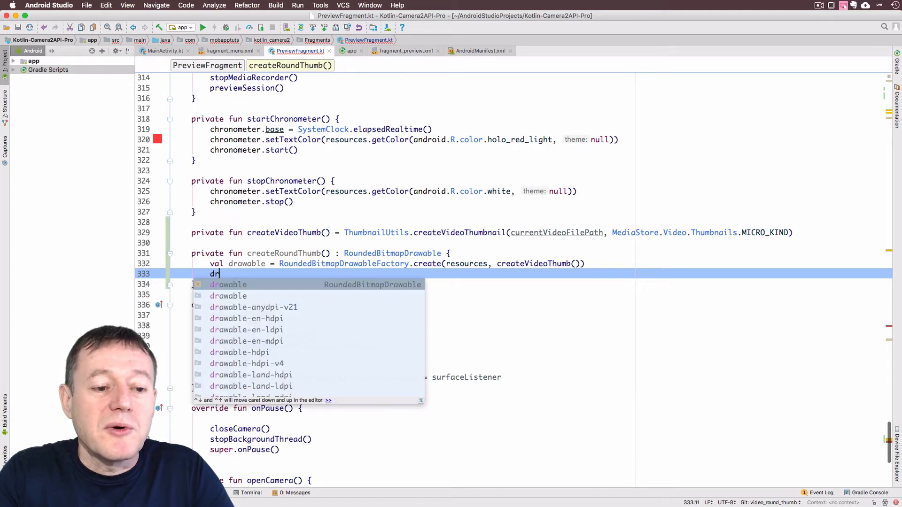
pyautogui.write('awable.isCirc')
# Set drawable.isCircular = true and return drawable to finish createRoundThumb()
pyautogui.press('Return')
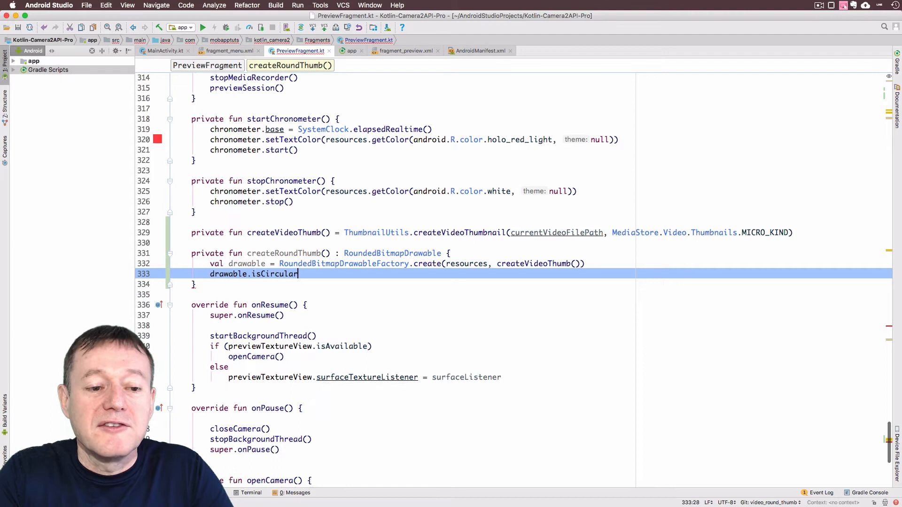
pyautogui.write(' = true')
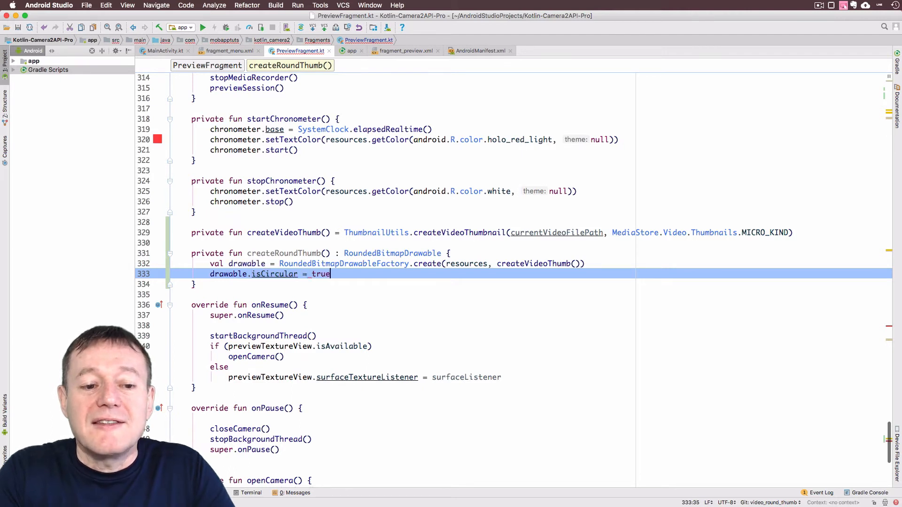
pyautogui.press('Left')
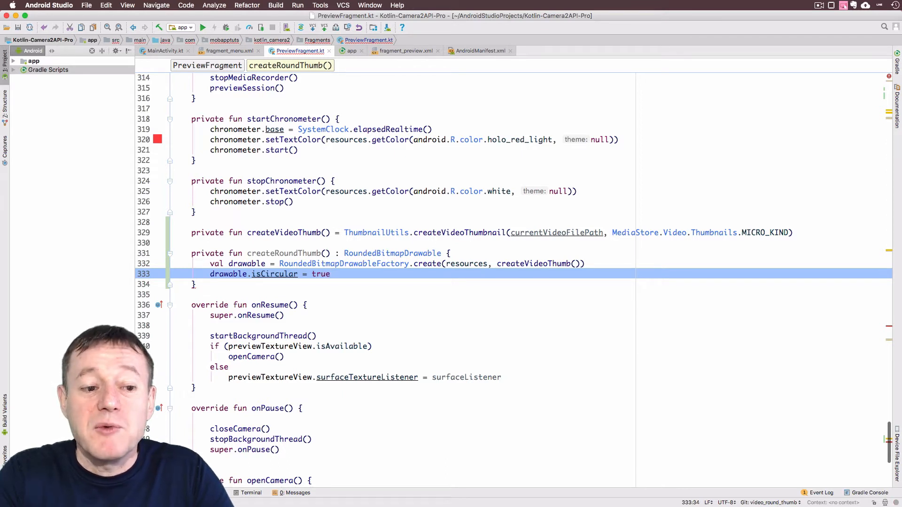
pyautogui.press('Return')
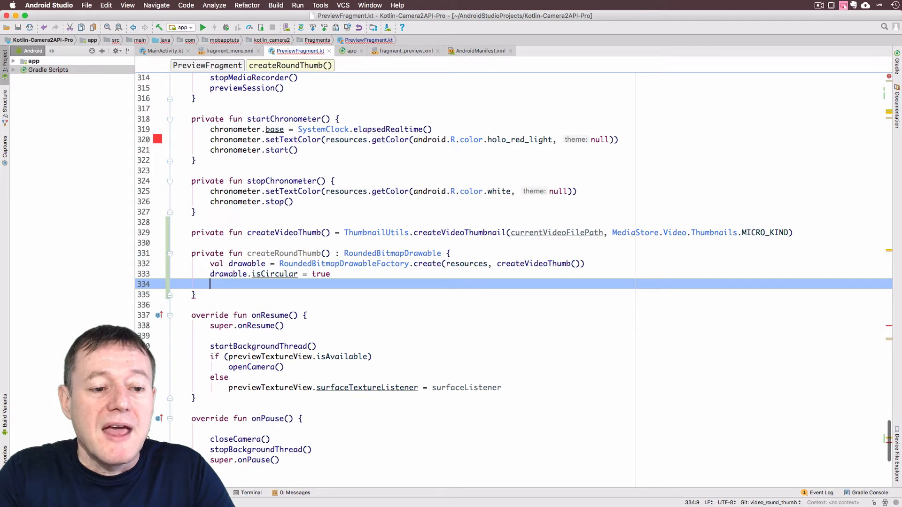
pyautogui.write('return')
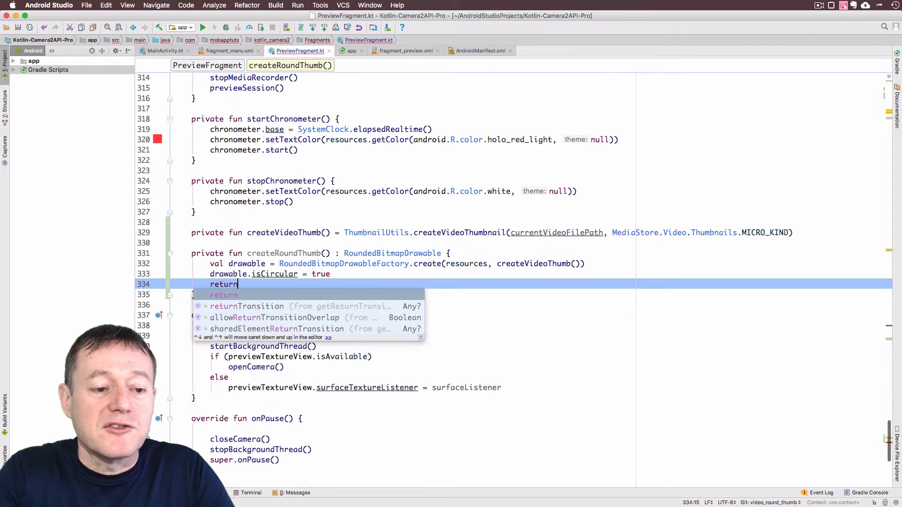
pyautogui.write(' dr')
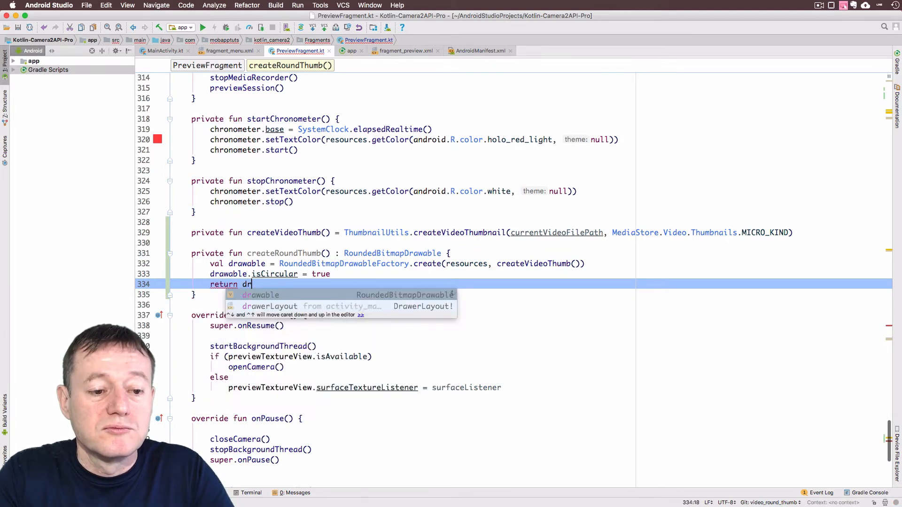
pyautogui.write('awable')
pyautogui.press('Left')
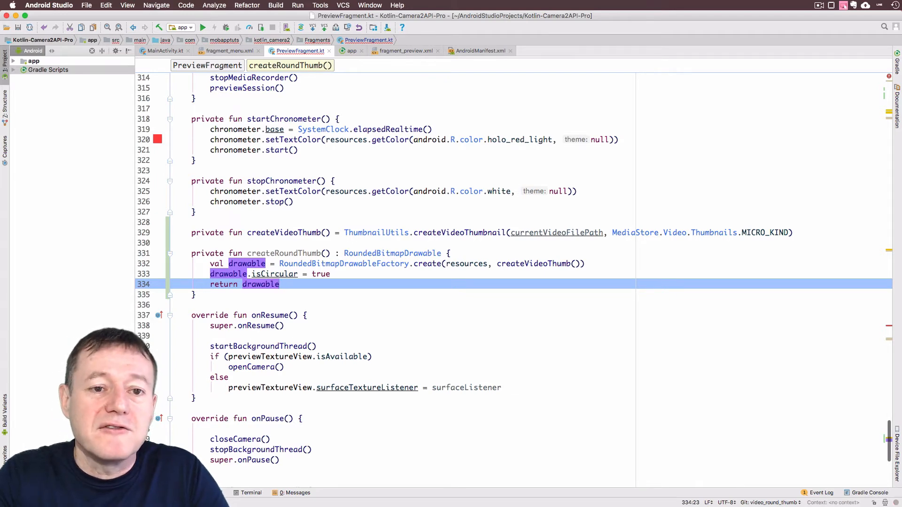
# Jump to stopRecordSession() via the symbol search for 'stop'
pyautogui.press('alt+super+o')
pyautogui.write('stopR')
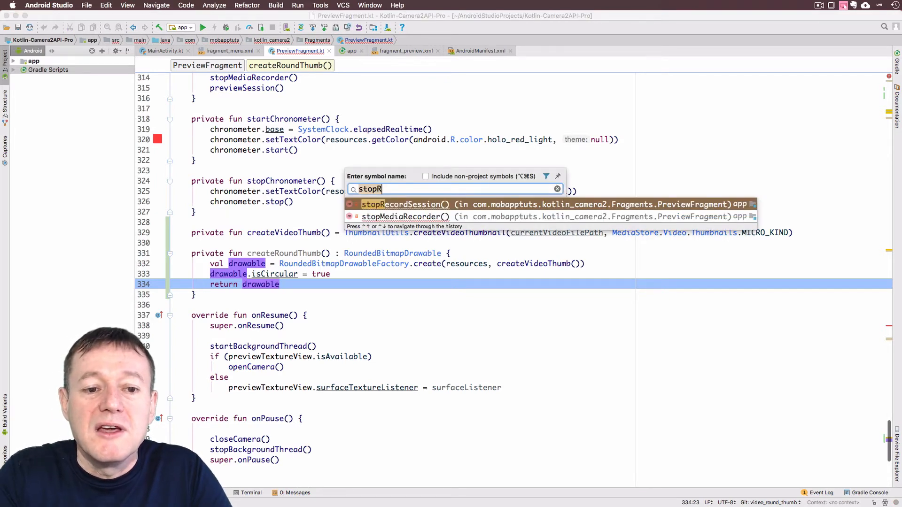
pyautogui.press('BackSpace')
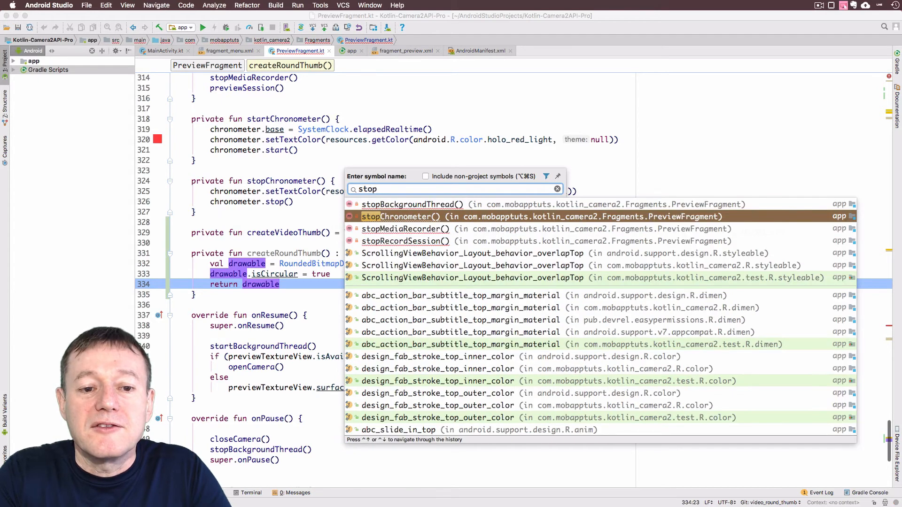
pyautogui.press('Down')
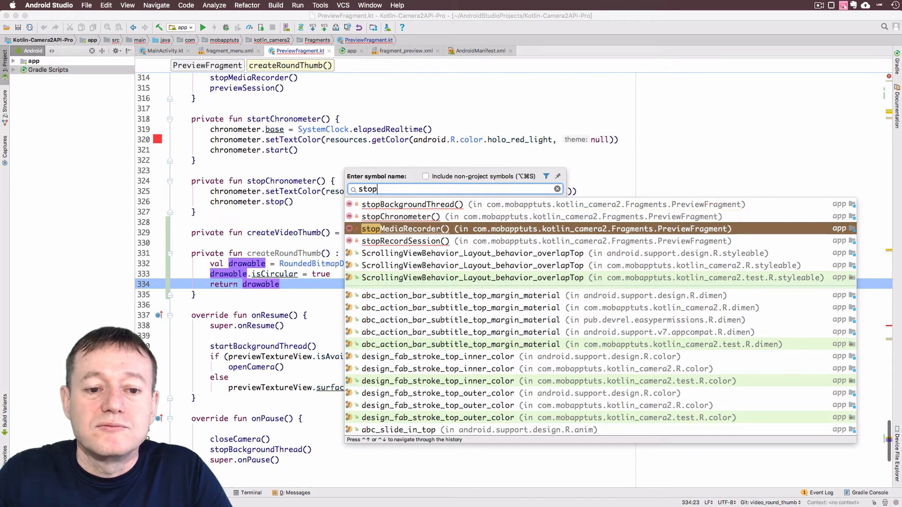
pyautogui.press('Down')
pyautogui.press('Return')
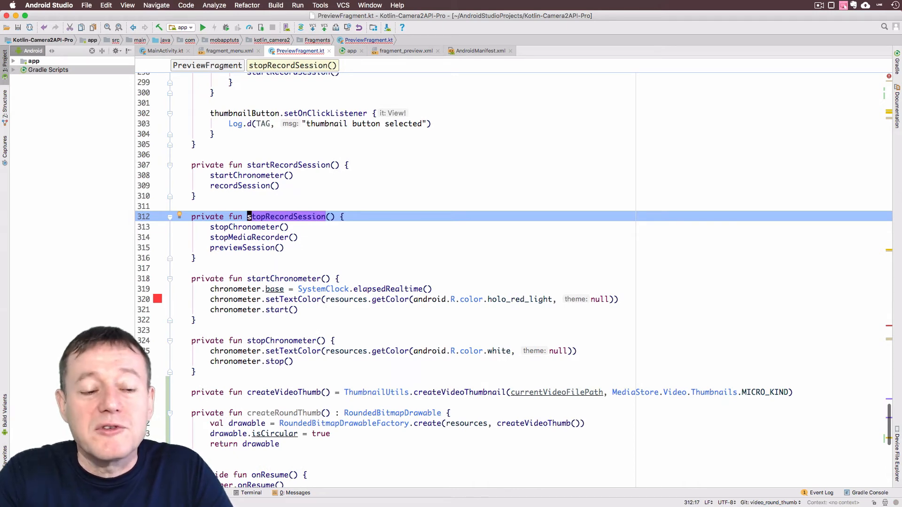
# Add thumbnailButton.setImageDrawable(createRoundThumb()) after previewSession() in stopRecordSession()
pyautogui.click(278, 227)
pyautogui.click(278, 238)
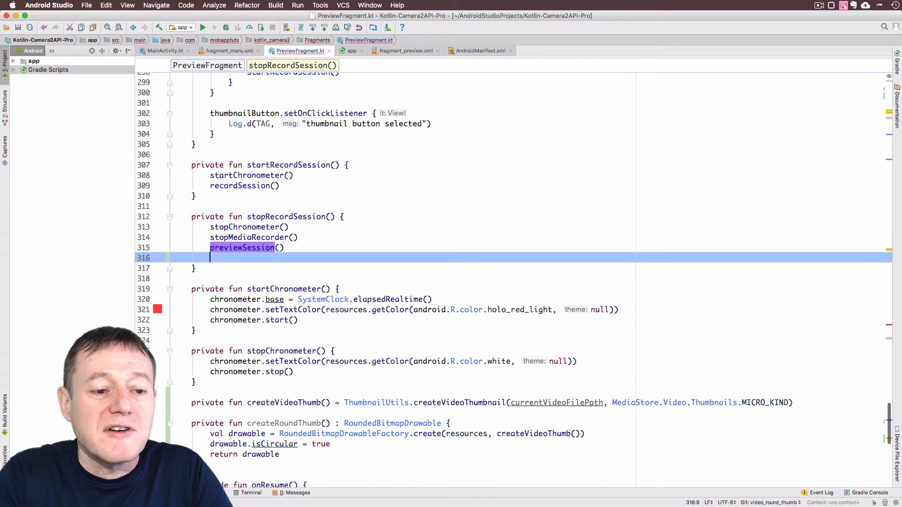
pyautogui.press('Return')
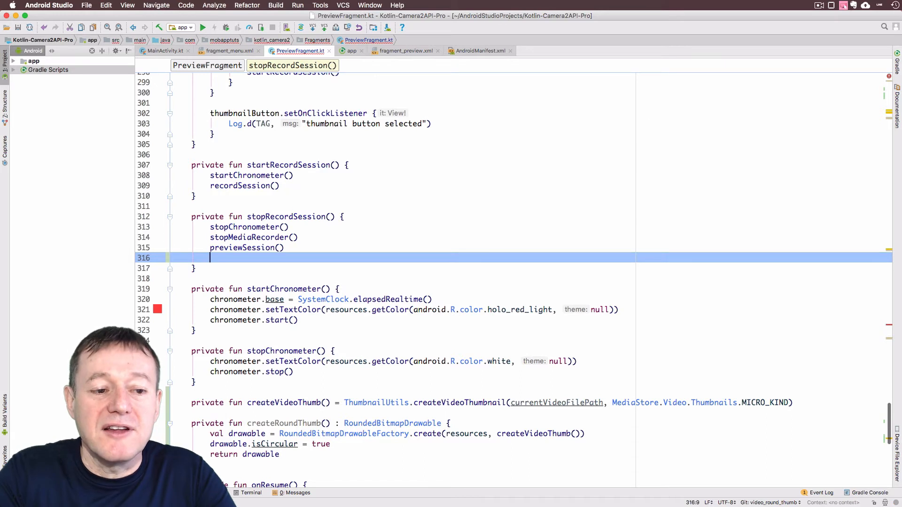
pyautogui.write('thum')
pyautogui.press('Return')
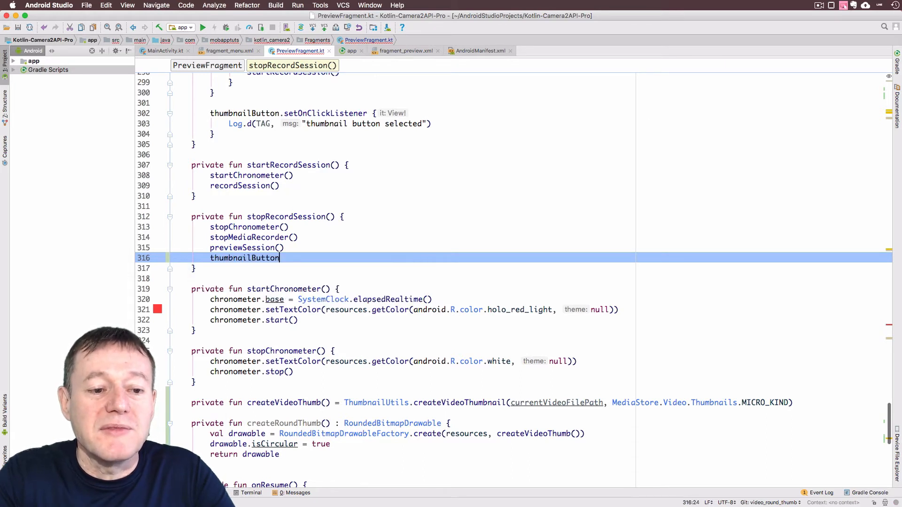
pyautogui.write('.setImageDrawable(')
pyautogui.press('Return')
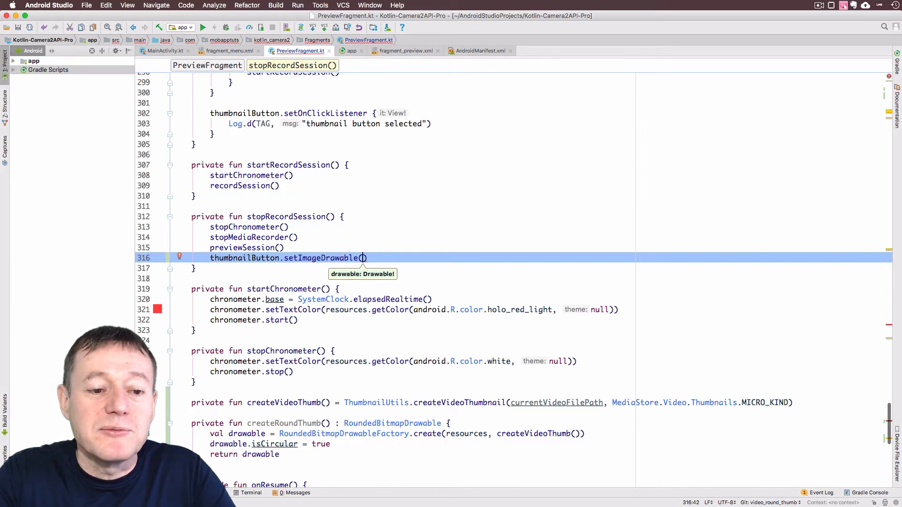
pyautogui.write('cre')
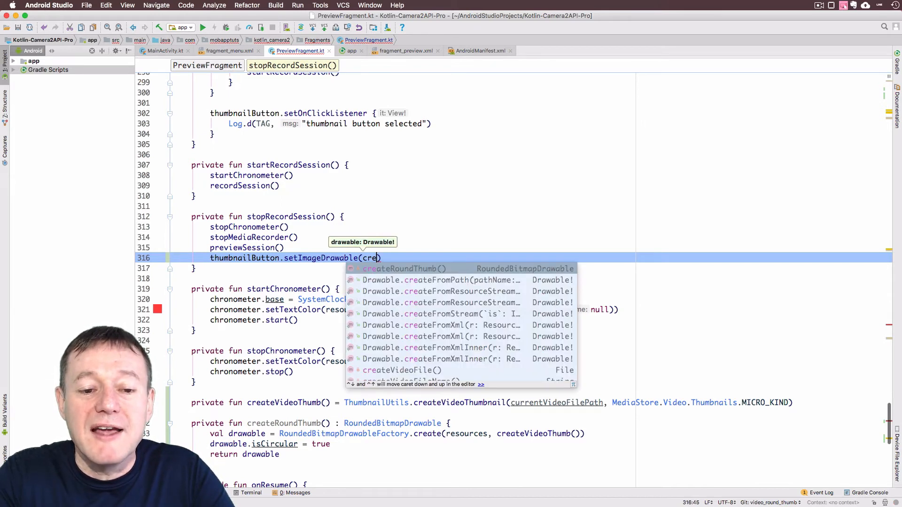
pyautogui.press('Return')
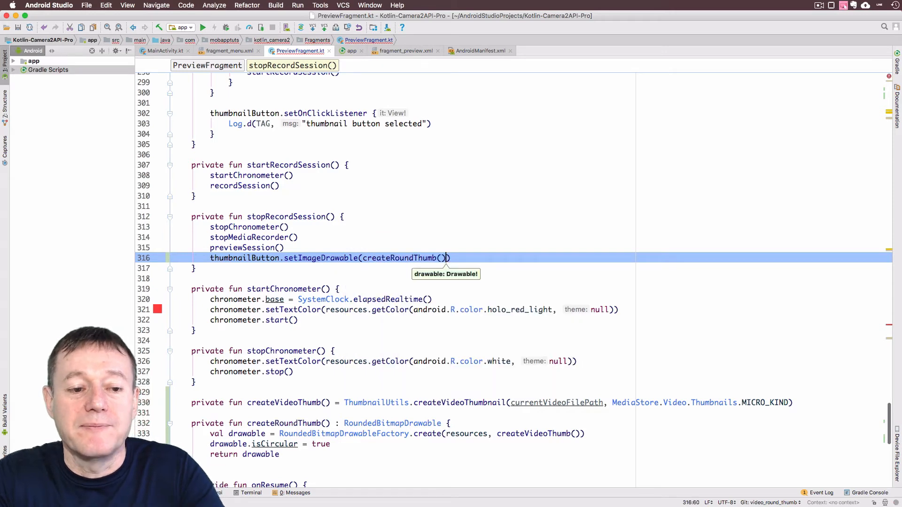